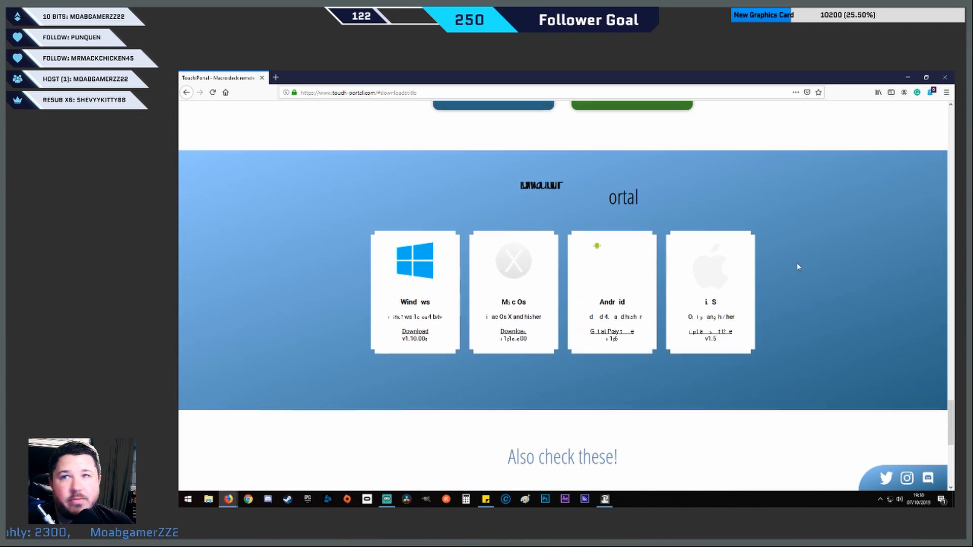
Review the Touch Portal download options and check the Downloads folder for the setup file
{"action": "scroll", "coordinate": [731, 333], "scroll_direction": "down", "scroll_amount": 3}
{"action": "scroll", "coordinate": [751, 329], "scroll_direction": "up", "scroll_amount": 4}
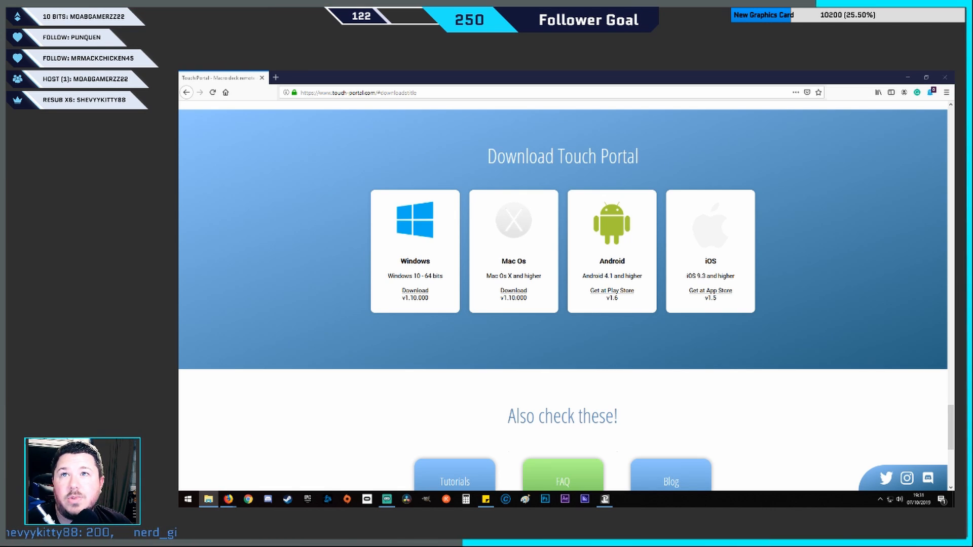
{"action": "left_click", "coordinate": [208, 500]}
{"action": "left_click_drag", "start_coordinate": [439, 98], "coordinate": [654, 131]}
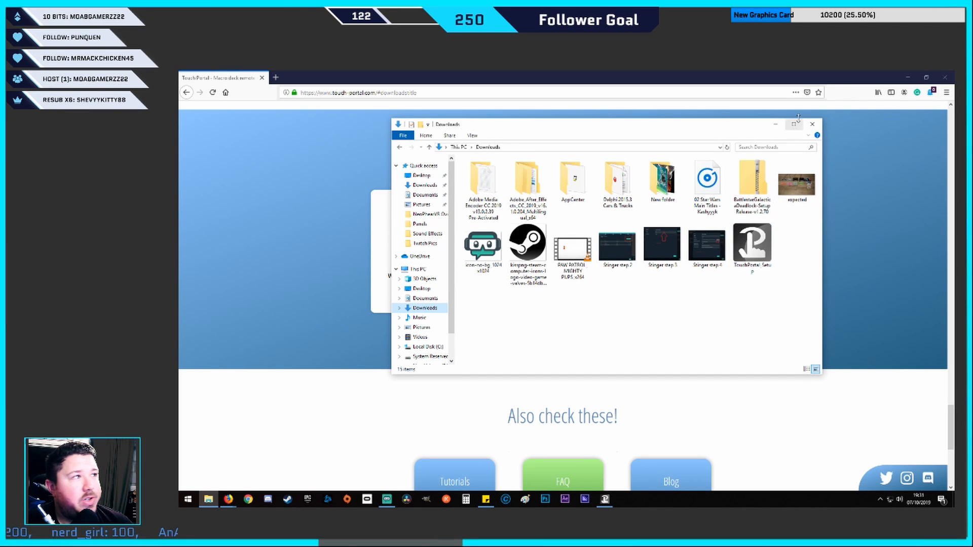
{"action": "left_click", "coordinate": [812, 124]}
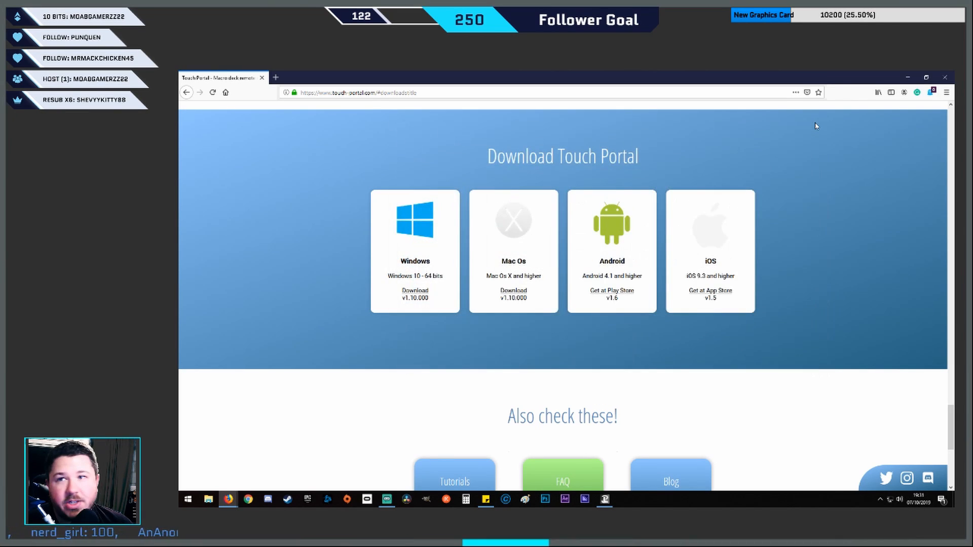
Minimize the browser and switch to Touch Portal, placing its window slightly lower on the desktop
{"action": "left_click", "coordinate": [910, 76]}
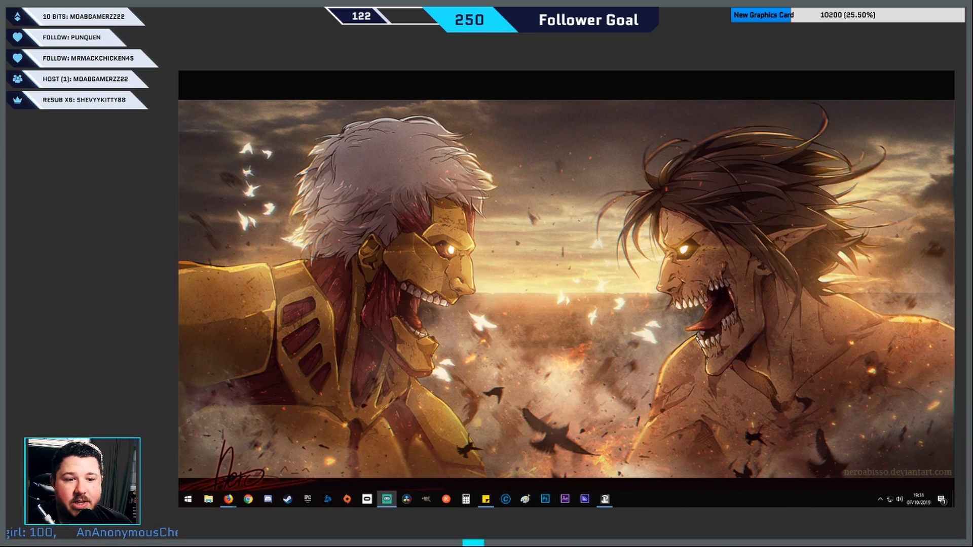
{"action": "mouse_move", "coordinate": [605, 501]}
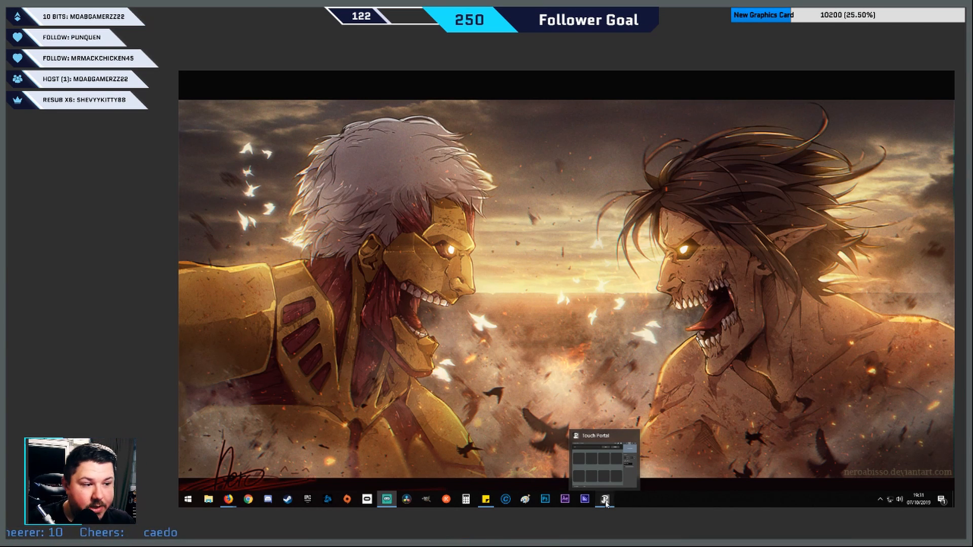
{"action": "left_click", "coordinate": [606, 501]}
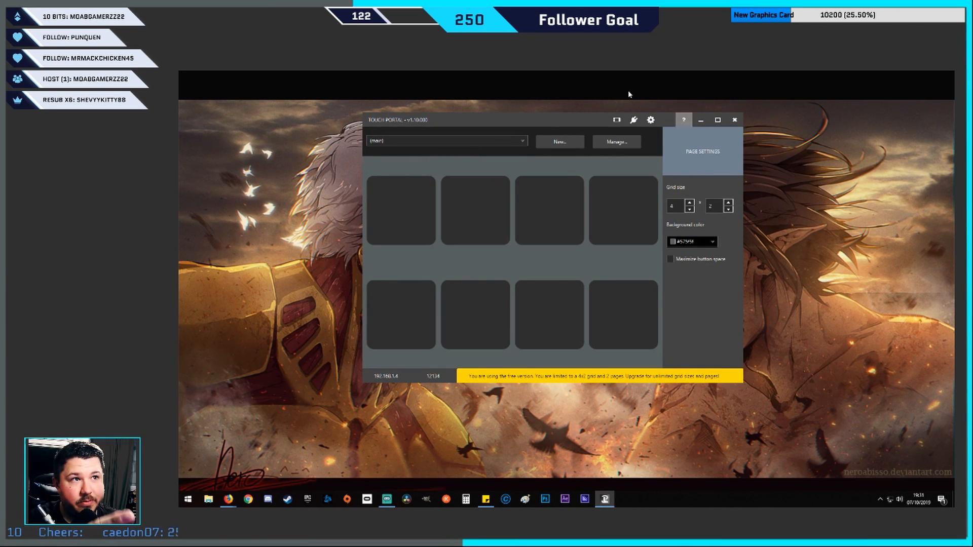
{"action": "left_click_drag", "start_coordinate": [551, 125], "coordinate": [552, 146]}
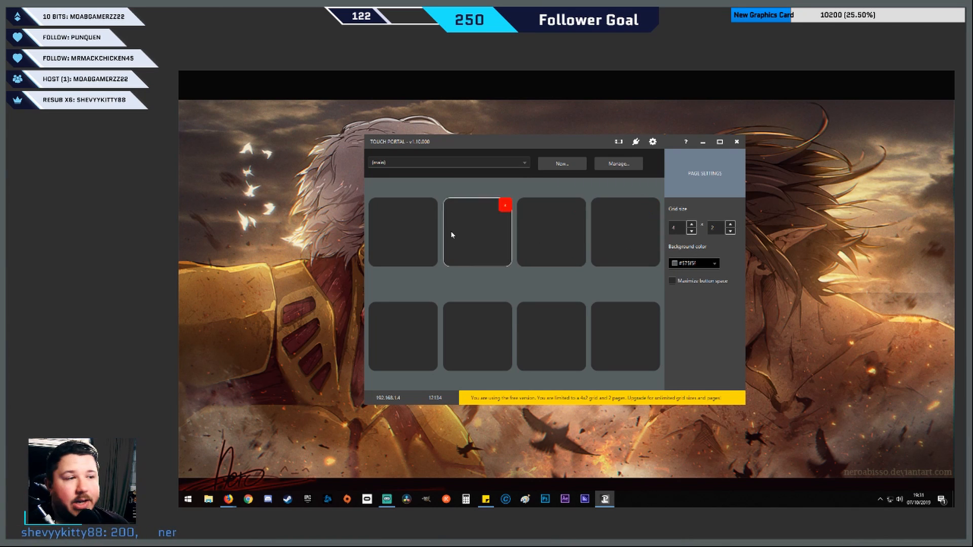
Open the first empty button of the grid for editing and collapse the Media functions and Streamlabs OBS action groups
{"action": "left_click", "coordinate": [413, 237]}
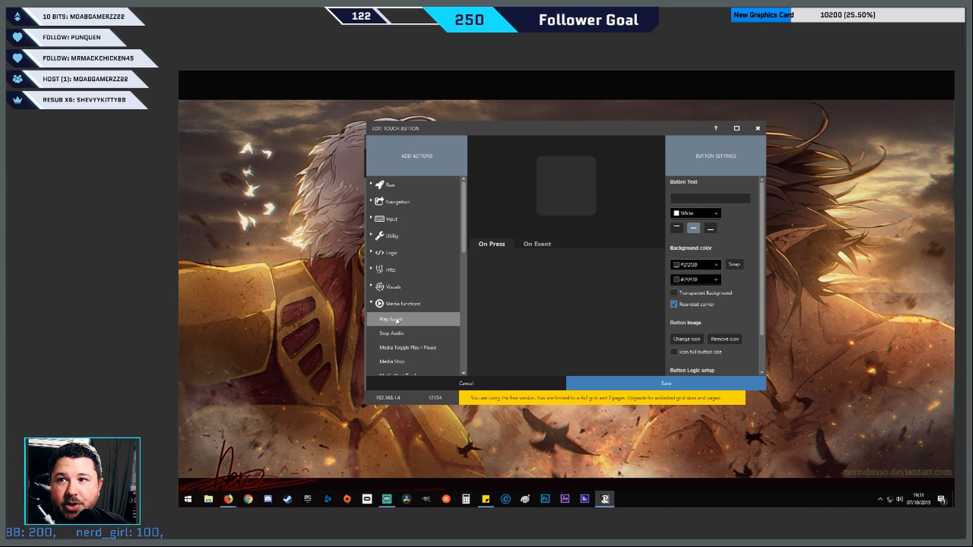
{"action": "left_click", "coordinate": [372, 303]}
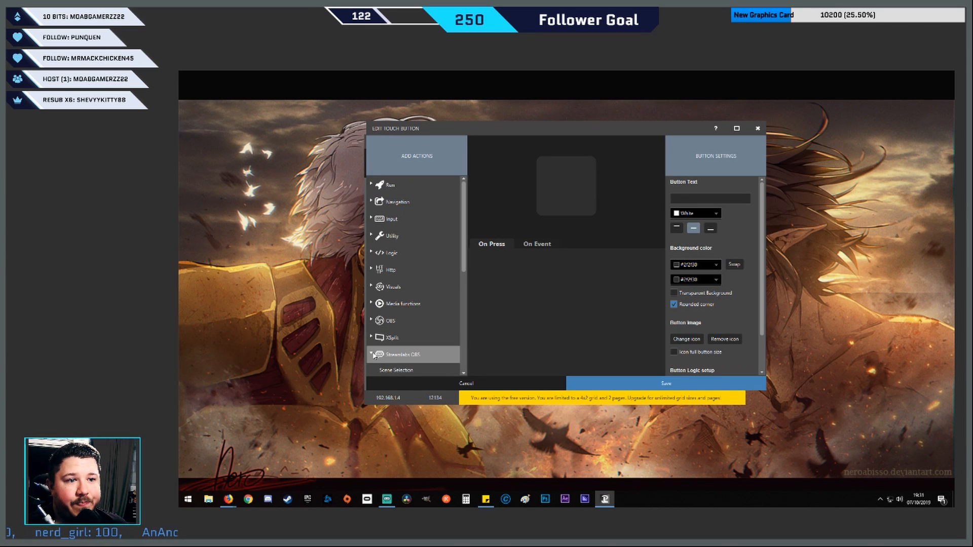
{"action": "left_click", "coordinate": [394, 354]}
{"action": "scroll", "coordinate": [394, 345], "scroll_direction": "down", "scroll_amount": 1}
{"action": "scroll", "coordinate": [394, 345], "scroll_direction": "up", "scroll_amount": 1}
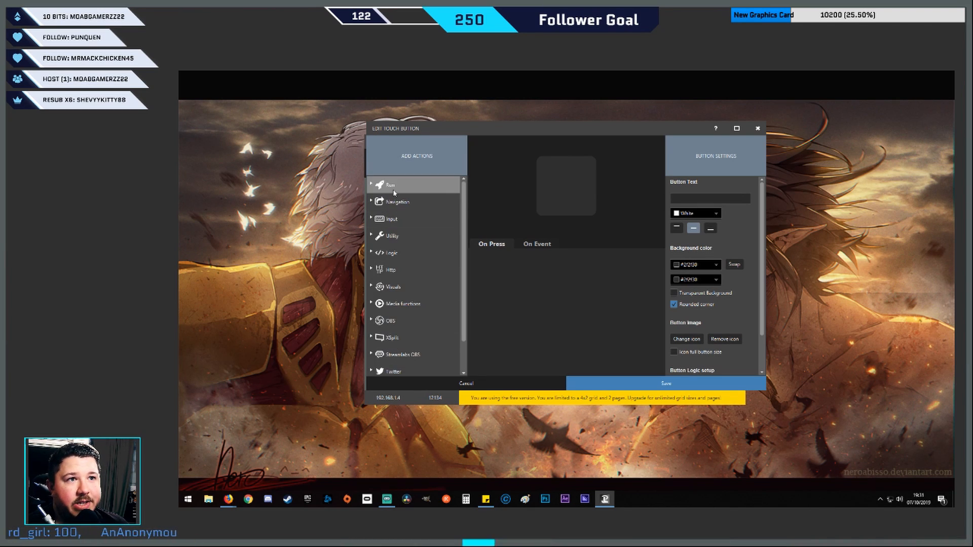
Add a Start Application action to the button that launches Streamlabs OBS.exe from C:\Program Files\Streamlabs OBS
{"action": "left_click", "coordinate": [373, 185]}
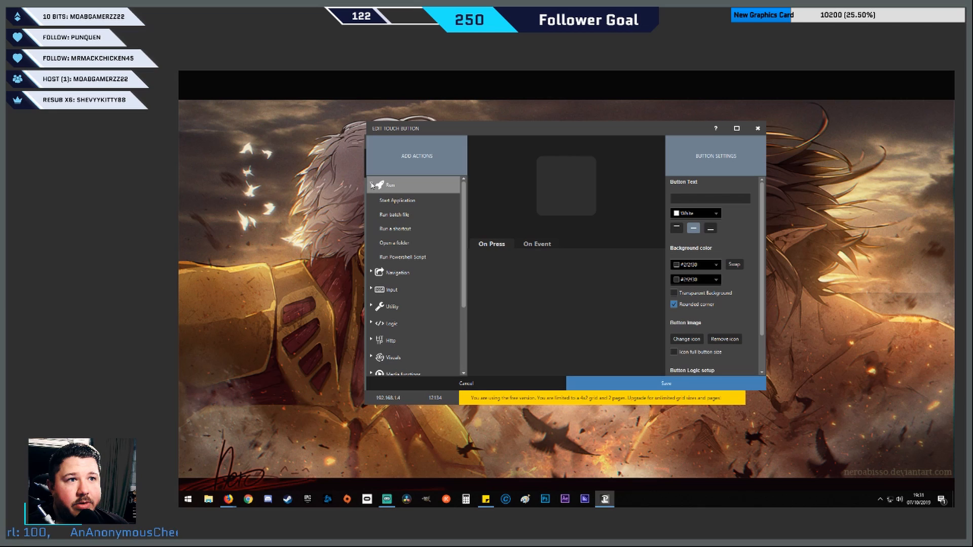
{"action": "double_click", "coordinate": [394, 201]}
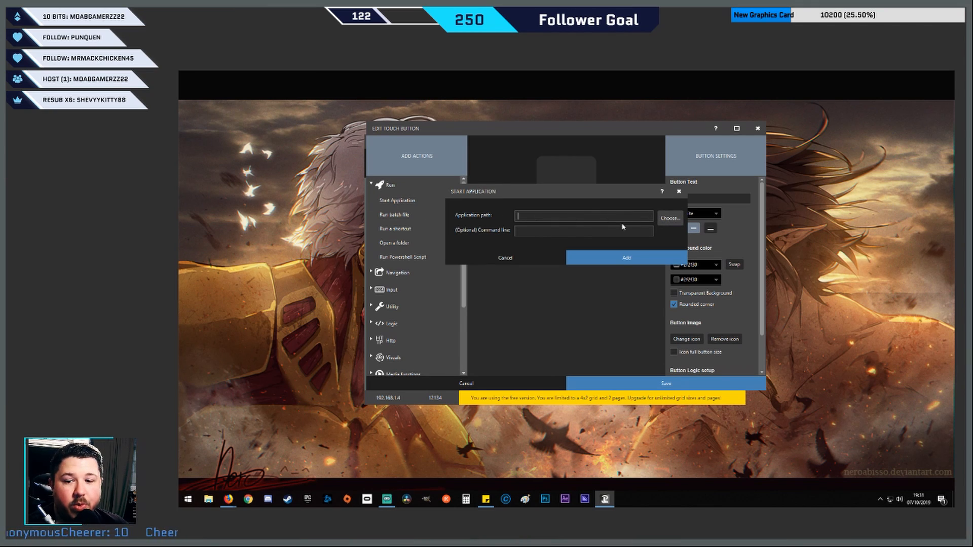
{"action": "left_click", "coordinate": [670, 218]}
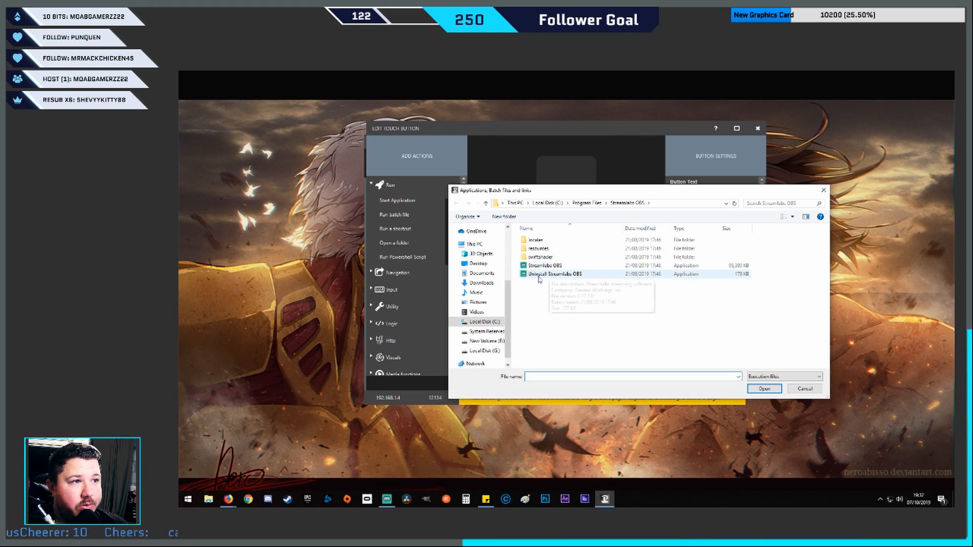
{"action": "left_click", "coordinate": [557, 269]}
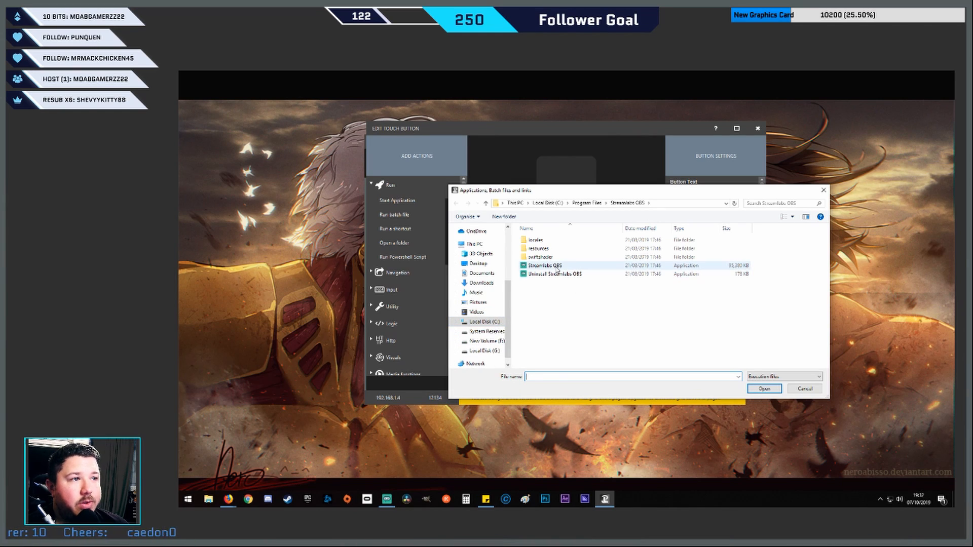
{"action": "left_click", "coordinate": [548, 204]}
{"action": "double_click", "coordinate": [550, 251]}
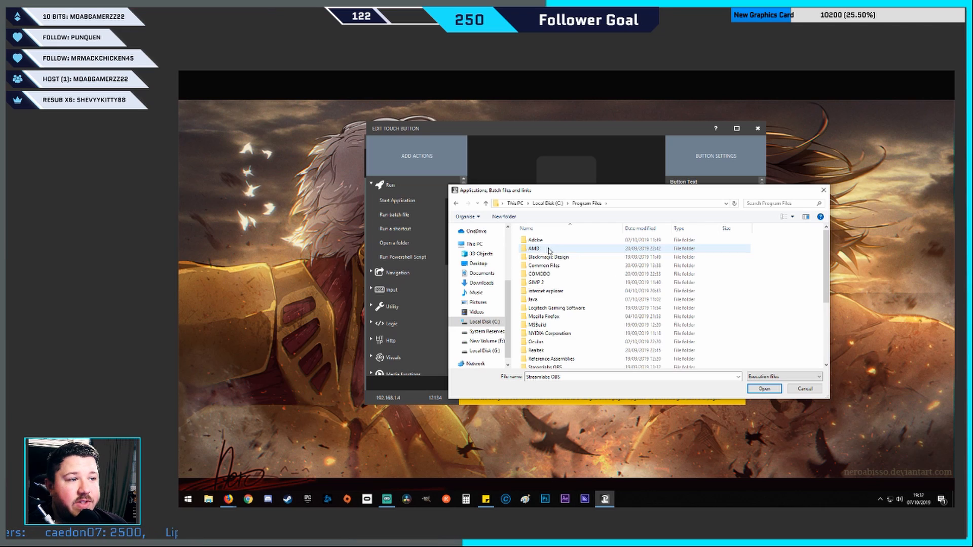
{"action": "scroll", "coordinate": [556, 335], "scroll_direction": "down", "scroll_amount": 3}
{"action": "double_click", "coordinate": [557, 322]}
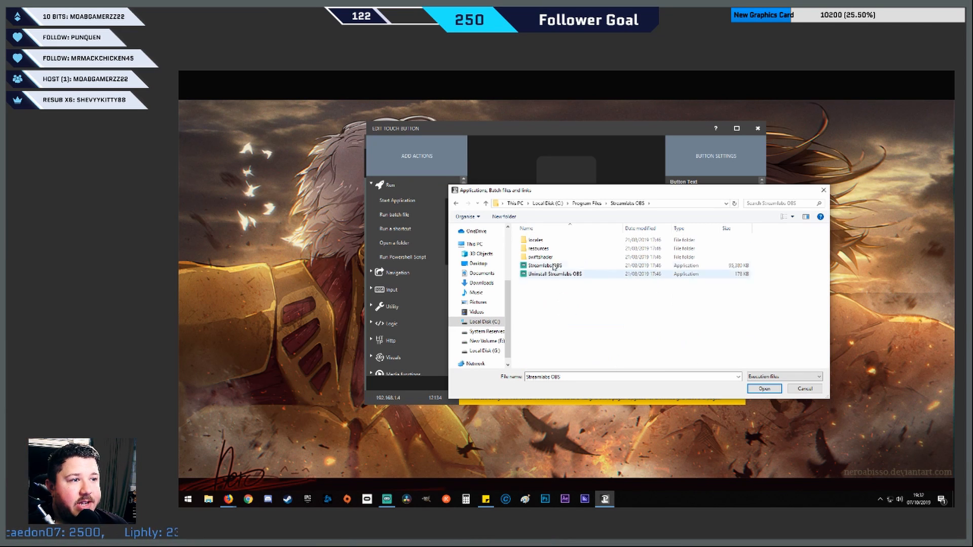
{"action": "left_click", "coordinate": [554, 266]}
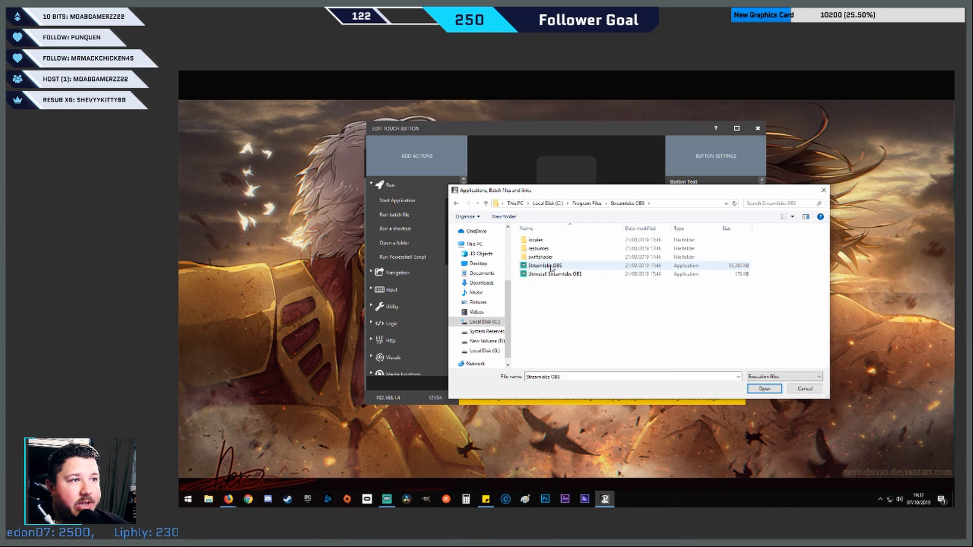
{"action": "left_click", "coordinate": [765, 389]}
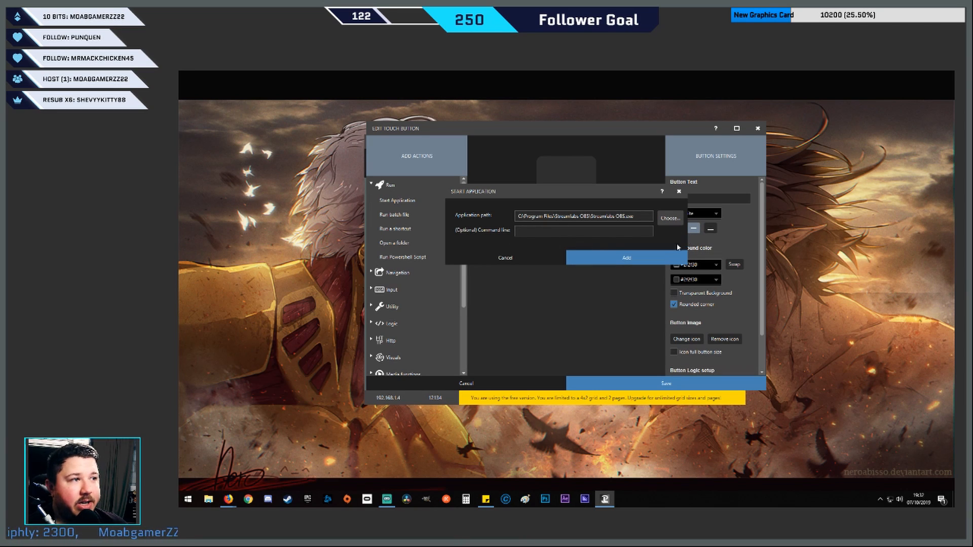
{"action": "left_click", "coordinate": [623, 259]}
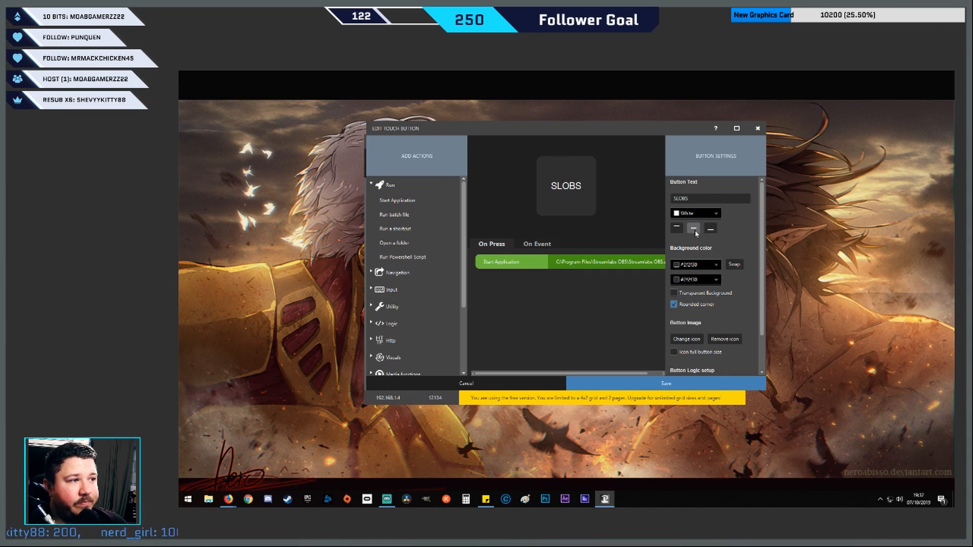
Look at the palettes for the button's two background colors without picking a color
{"action": "left_click", "coordinate": [717, 264]}
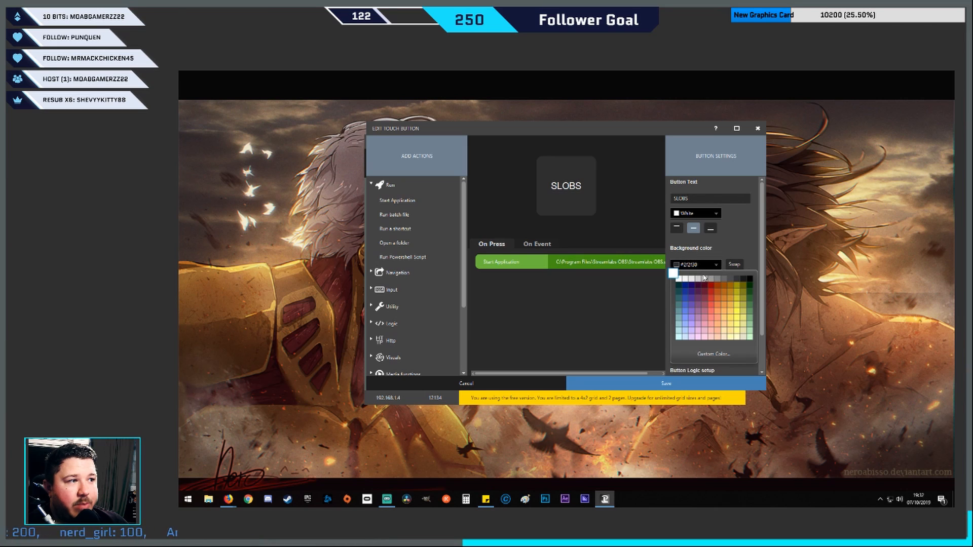
{"action": "left_click", "coordinate": [720, 264]}
{"action": "left_click", "coordinate": [715, 280]}
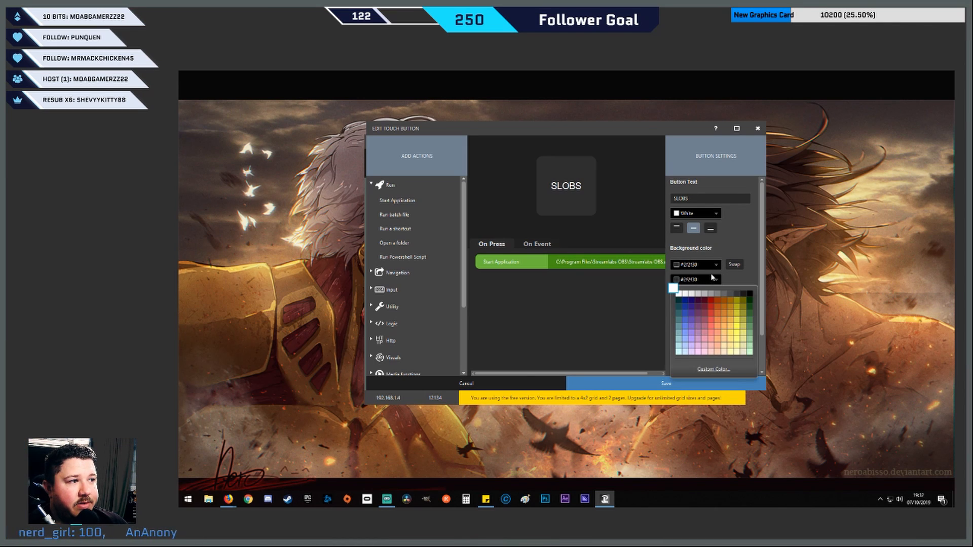
{"action": "left_click", "coordinate": [715, 280]}
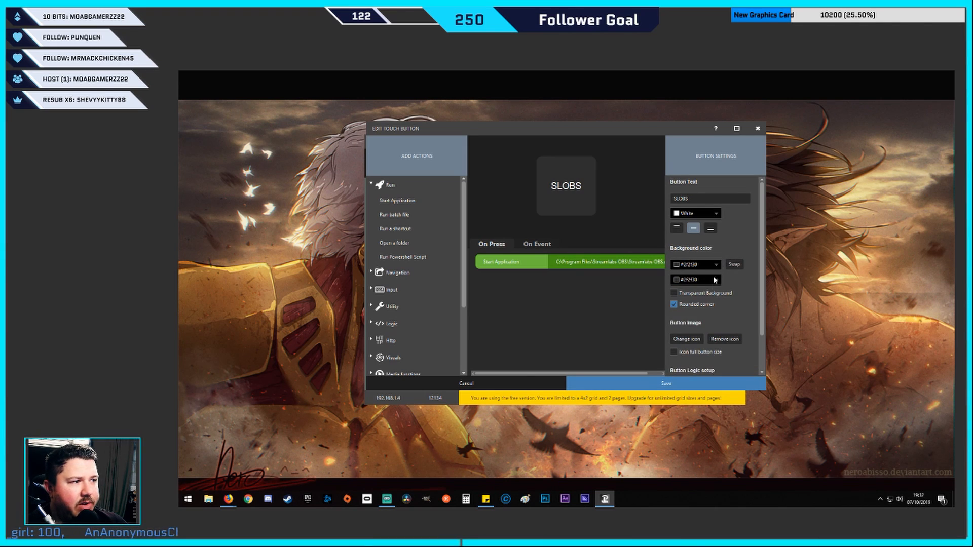
Try a transparent background and non-rounded corners on the SLOBS button, and restore both settings
{"action": "left_click", "coordinate": [674, 293]}
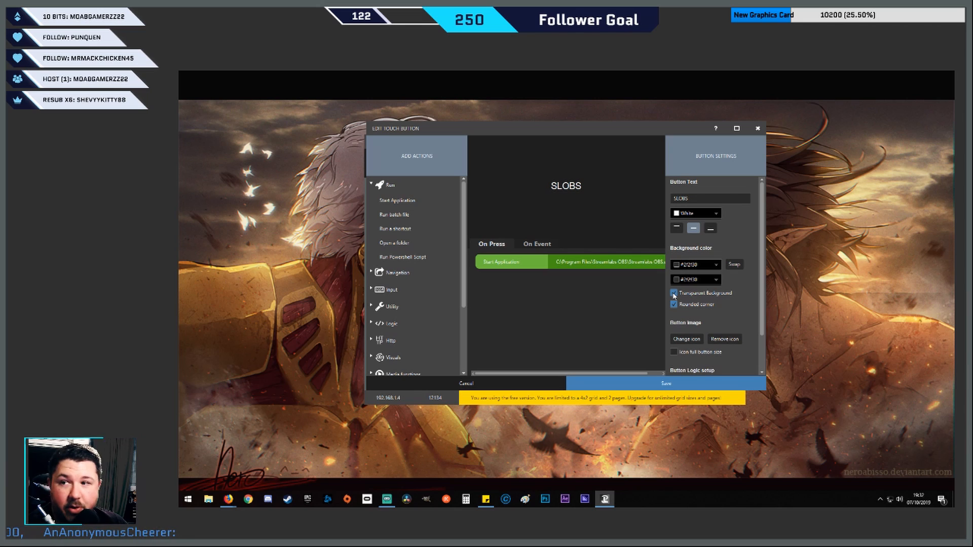
{"action": "left_click", "coordinate": [674, 305]}
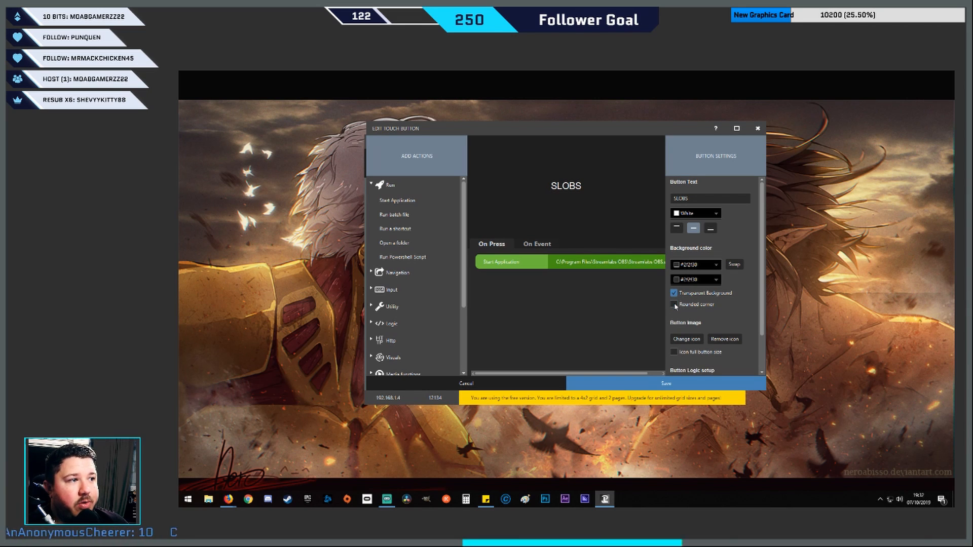
{"action": "left_click", "coordinate": [675, 305]}
{"action": "left_click", "coordinate": [679, 280]}
{"action": "left_click", "coordinate": [663, 301]}
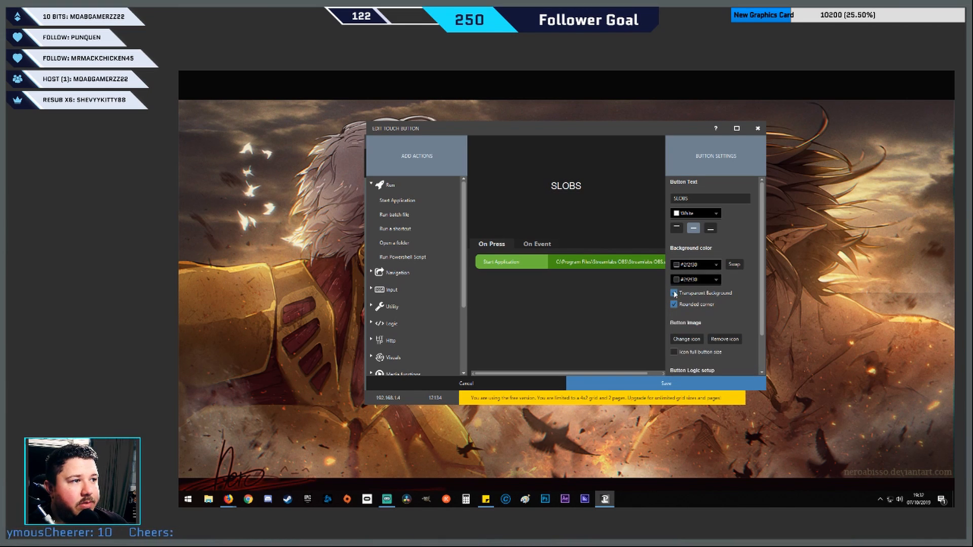
{"action": "left_click", "coordinate": [674, 293]}
Browse the Flat White icon pack for a button image and close it without choosing an icon
{"action": "scroll", "coordinate": [690, 327], "scroll_direction": "down", "scroll_amount": 1}
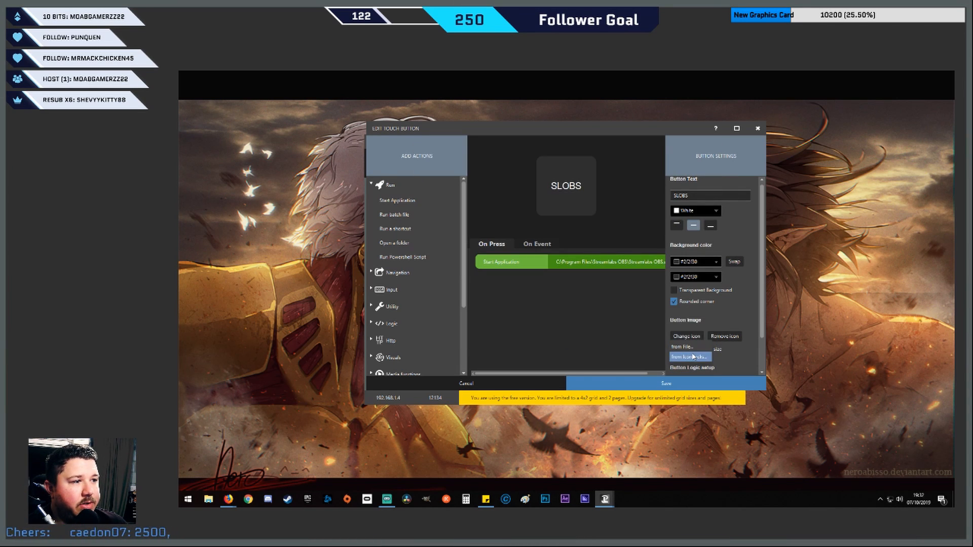
{"action": "left_click", "coordinate": [691, 357]}
{"action": "scroll", "coordinate": [594, 281], "scroll_direction": "down", "scroll_amount": 1}
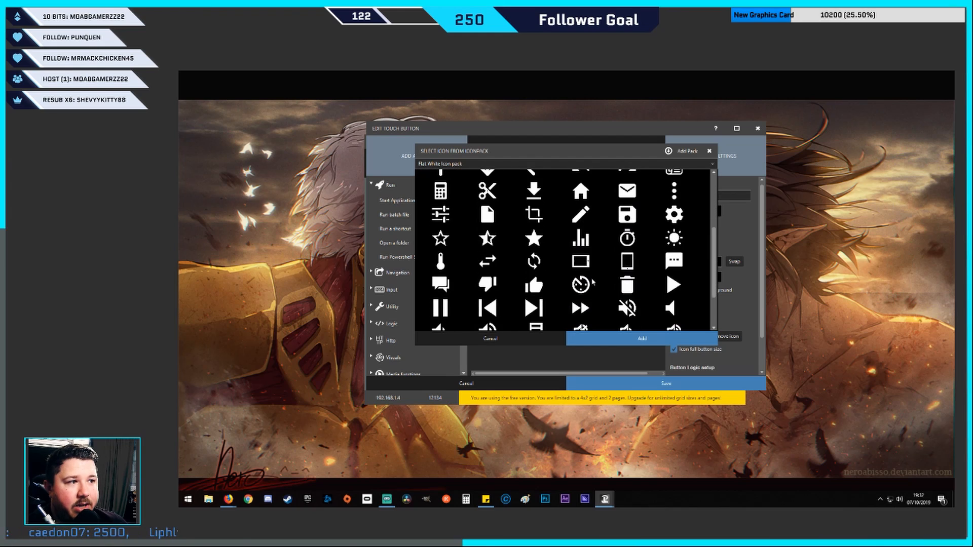
{"action": "left_click_drag", "start_coordinate": [714, 233], "coordinate": [719, 181]}
{"action": "left_click", "coordinate": [709, 151]}
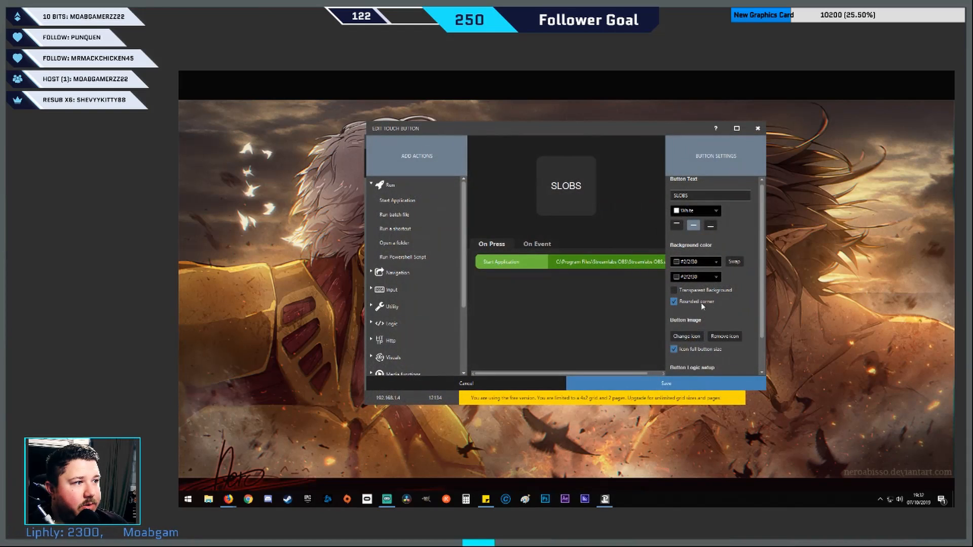
Set the button's image from file, using the Streamlabs logo icon-no-bg_1024x1024 in the Downloads folder
{"action": "left_click", "coordinate": [688, 349]}
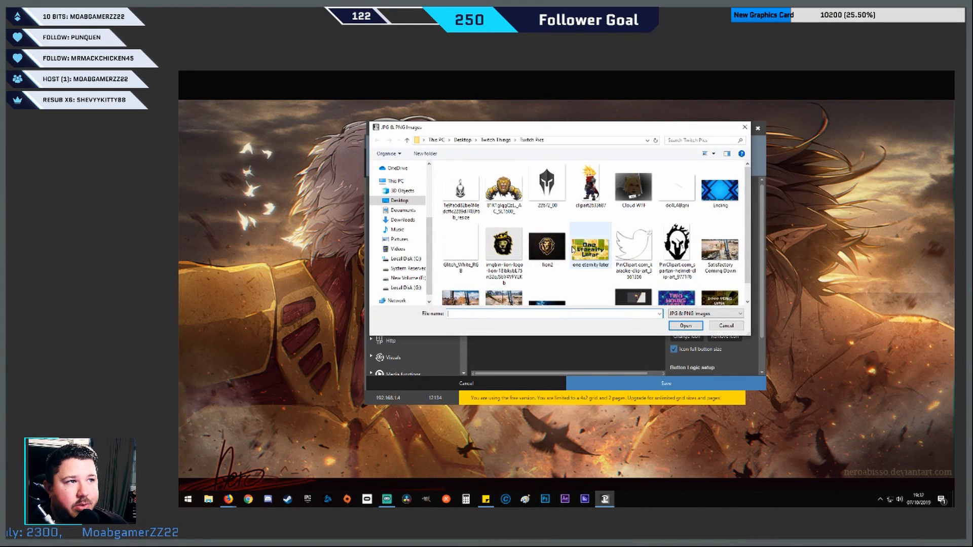
{"action": "scroll", "coordinate": [591, 238], "scroll_direction": "down", "scroll_amount": 1}
{"action": "left_click", "coordinate": [403, 221]}
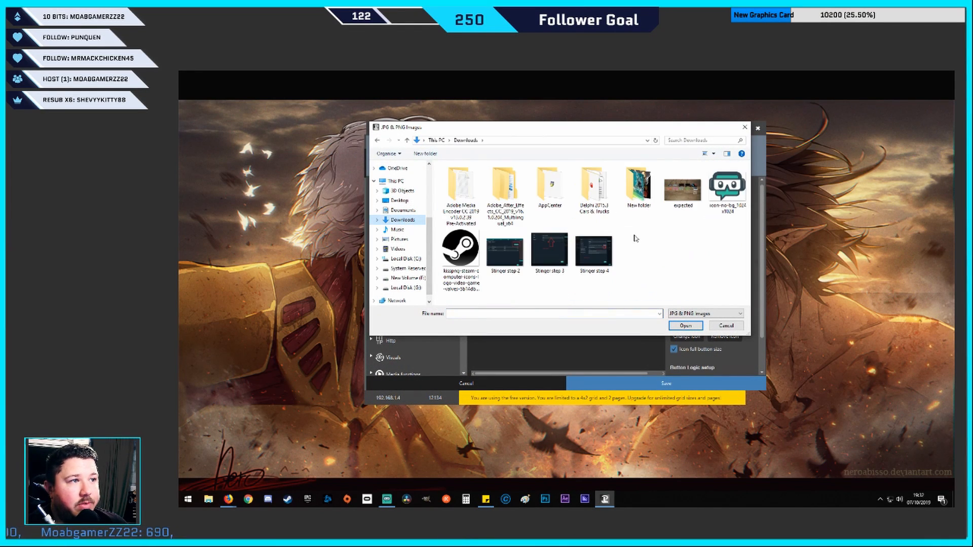
{"action": "double_click", "coordinate": [737, 191]}
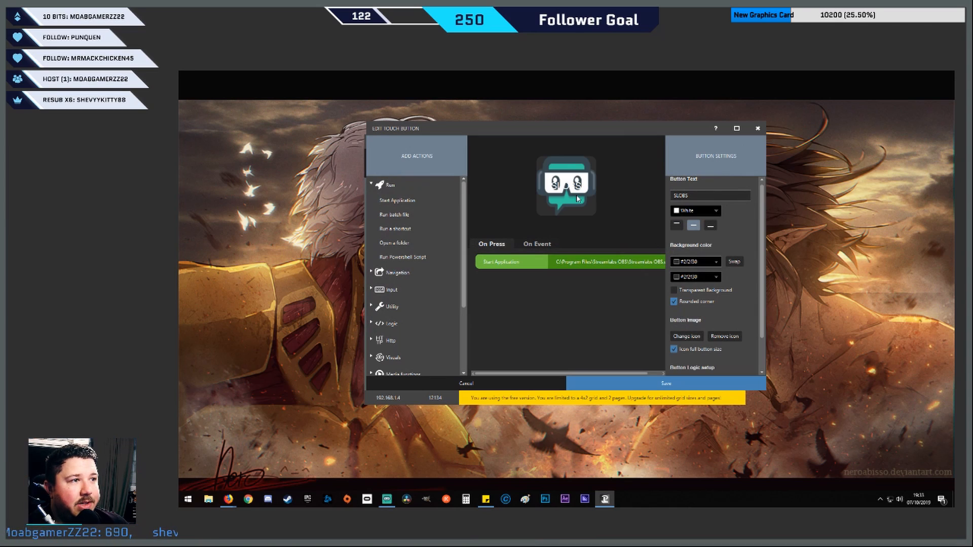
Make the button's background transparent, and try the icon without full button size before restoring that option
{"action": "left_click", "coordinate": [675, 289]}
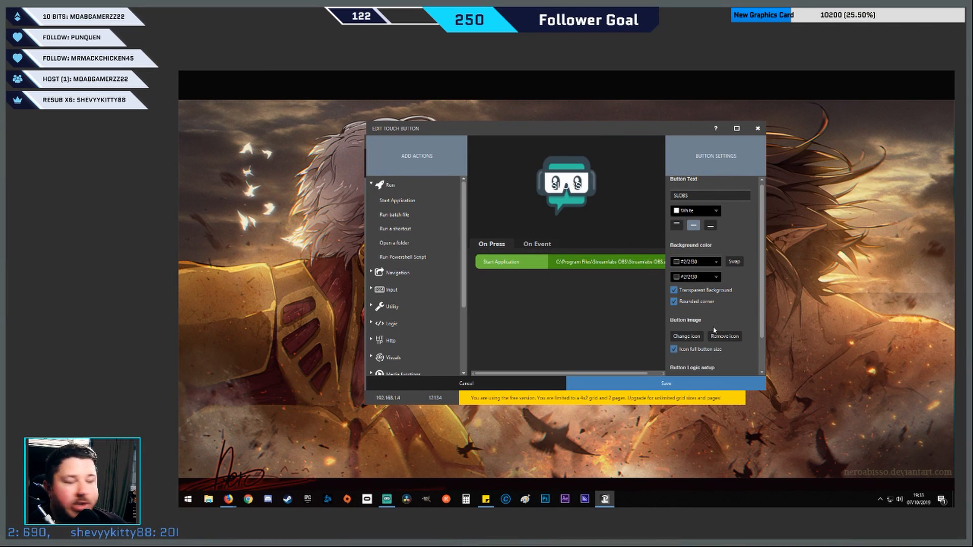
{"action": "left_click", "coordinate": [675, 349]}
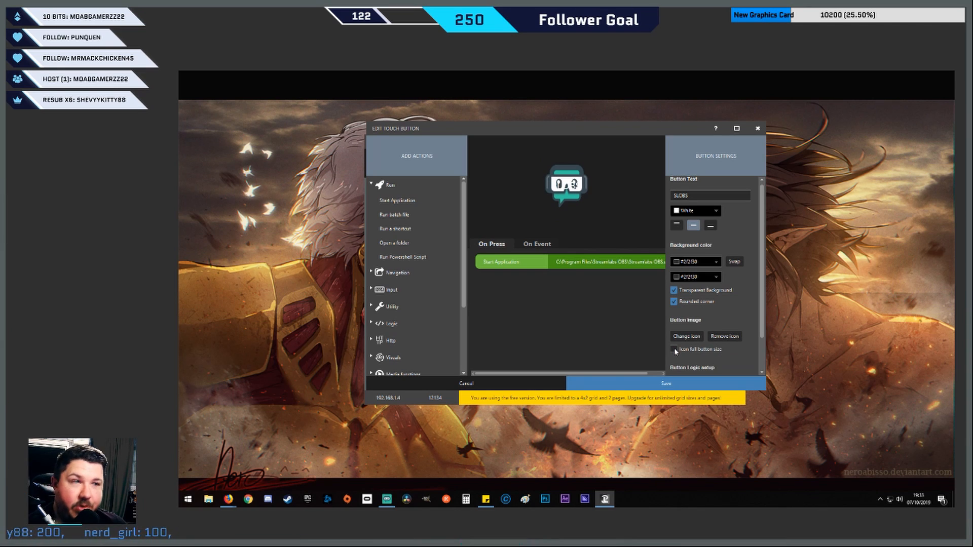
{"action": "left_click", "coordinate": [674, 349]}
Set the color of the button's SLOBS text to black
{"action": "left_click", "coordinate": [710, 210]}
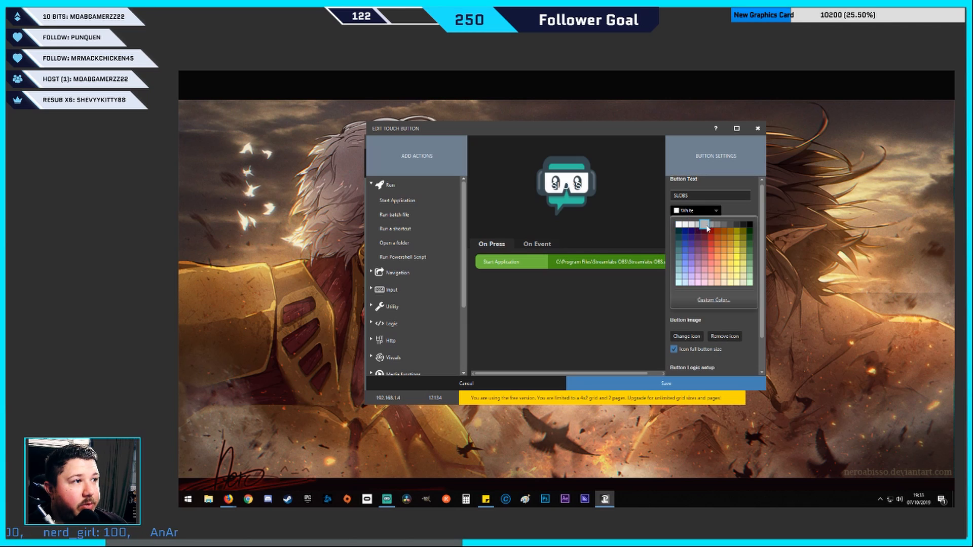
{"action": "left_click", "coordinate": [750, 227]}
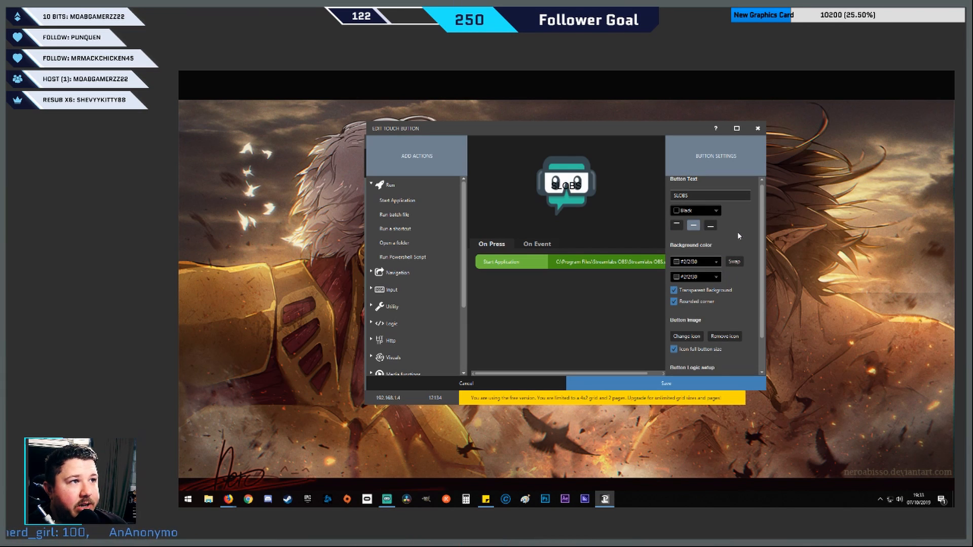
Save the SLOBS button with its current settings
{"action": "scroll", "coordinate": [702, 366], "scroll_direction": "down", "scroll_amount": 2}
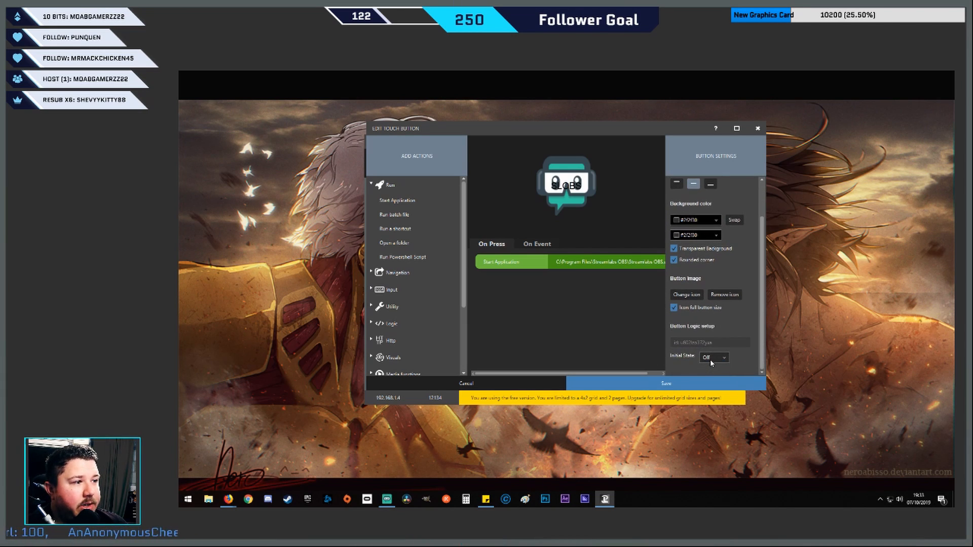
{"action": "left_click", "coordinate": [663, 384]}
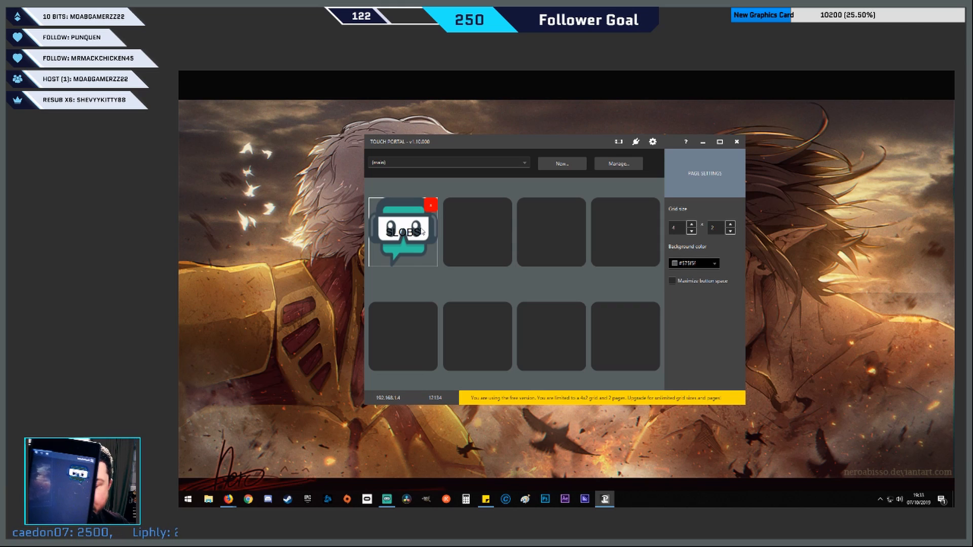
Start a new button in the empty slot beside SLOBS, give it a Start Application action and browse for the application
{"action": "left_click", "coordinate": [480, 226]}
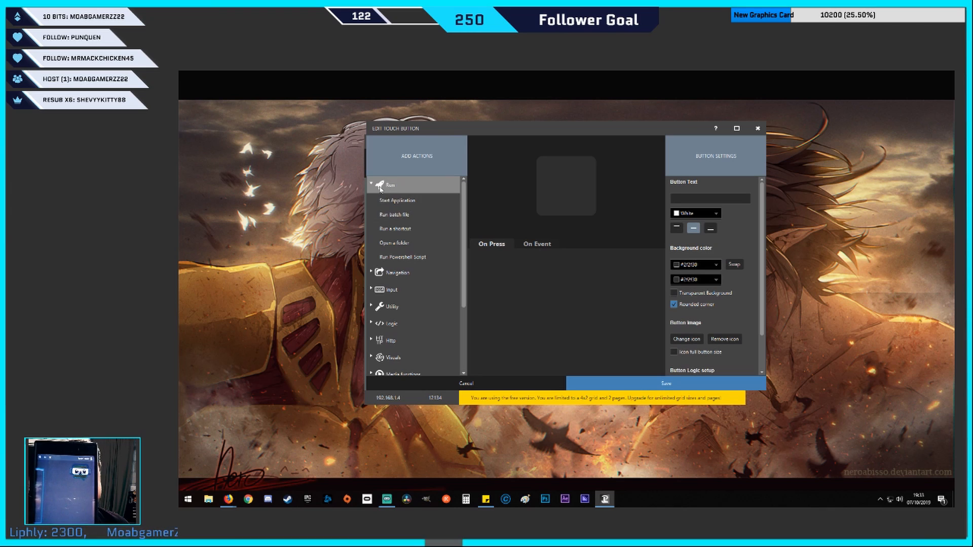
{"action": "double_click", "coordinate": [390, 203]}
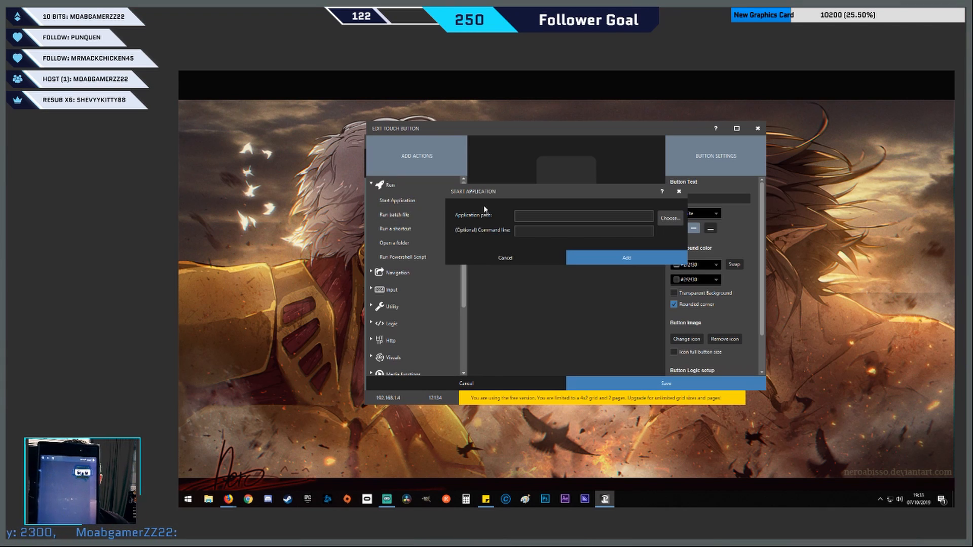
{"action": "left_click", "coordinate": [670, 219]}
{"action": "left_click", "coordinate": [485, 322]}
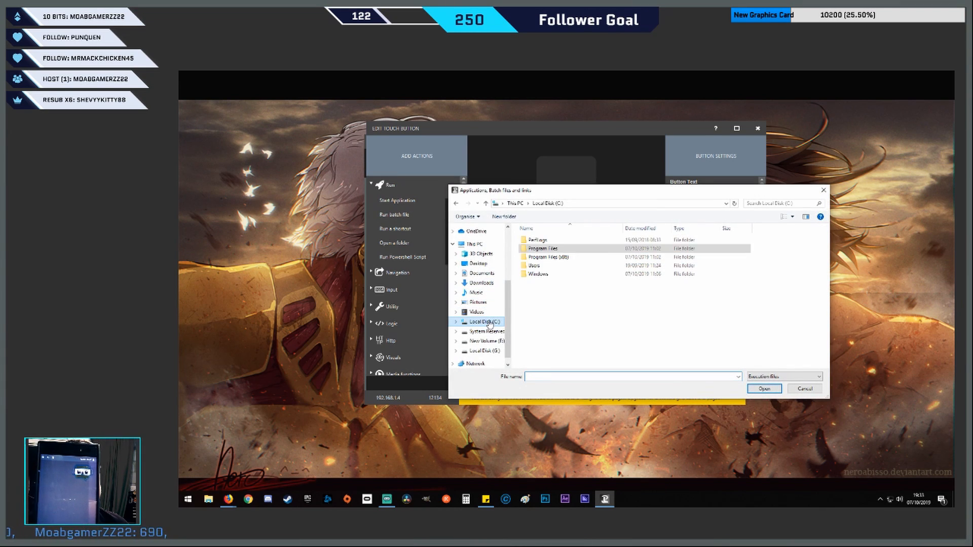
{"action": "double_click", "coordinate": [543, 249]}
{"action": "scroll", "coordinate": [559, 332], "scroll_direction": "down", "scroll_amount": 6}
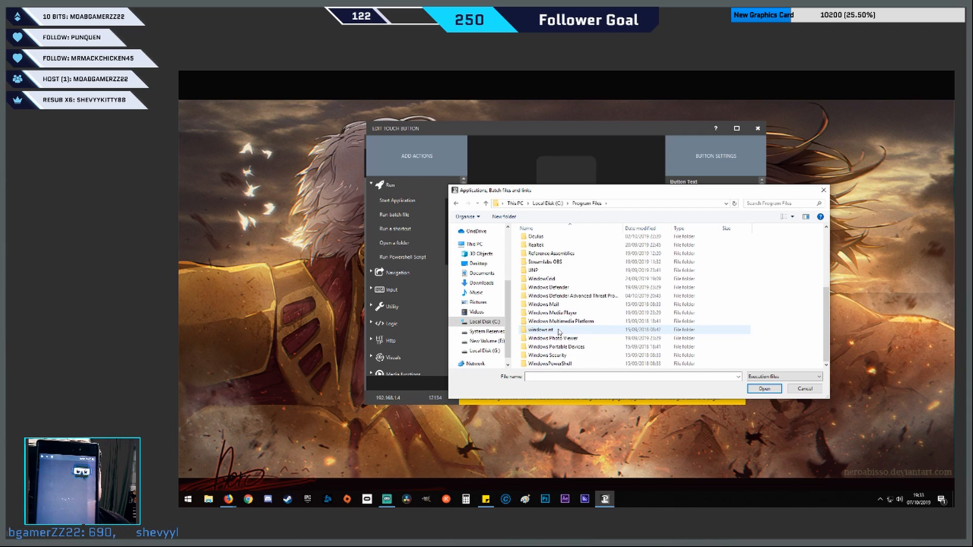
{"action": "scroll", "coordinate": [559, 332], "scroll_direction": "up", "scroll_amount": 5}
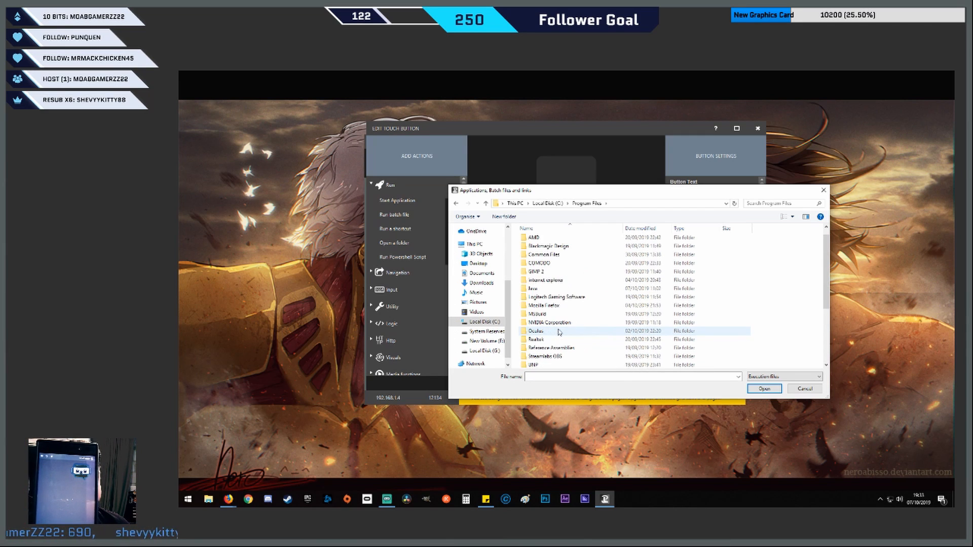
Choose the Steam application from C:\Program Files (x86)\Steam and add the Start Application action to the button
{"action": "left_click", "coordinate": [484, 322]}
{"action": "double_click", "coordinate": [547, 255]}
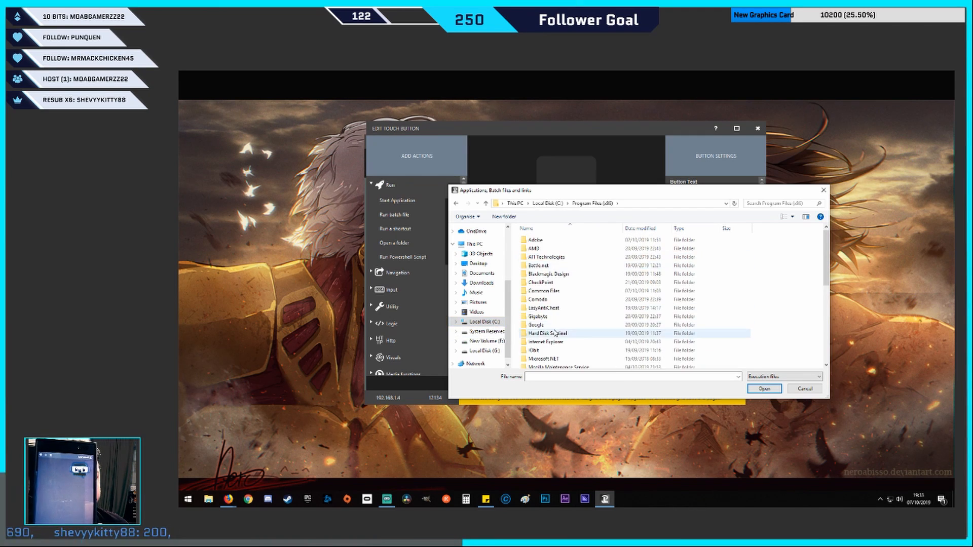
{"action": "scroll", "coordinate": [556, 333], "scroll_direction": "down", "scroll_amount": 4}
{"action": "scroll", "coordinate": [556, 333], "scroll_direction": "down", "scroll_amount": 3}
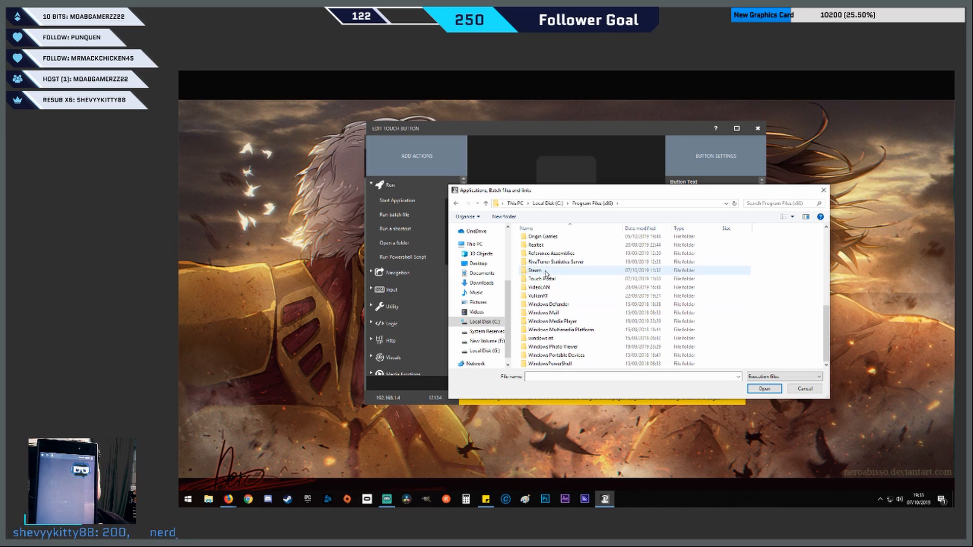
{"action": "double_click", "coordinate": [545, 270]}
{"action": "scroll", "coordinate": [570, 310], "scroll_direction": "down", "scroll_amount": 5}
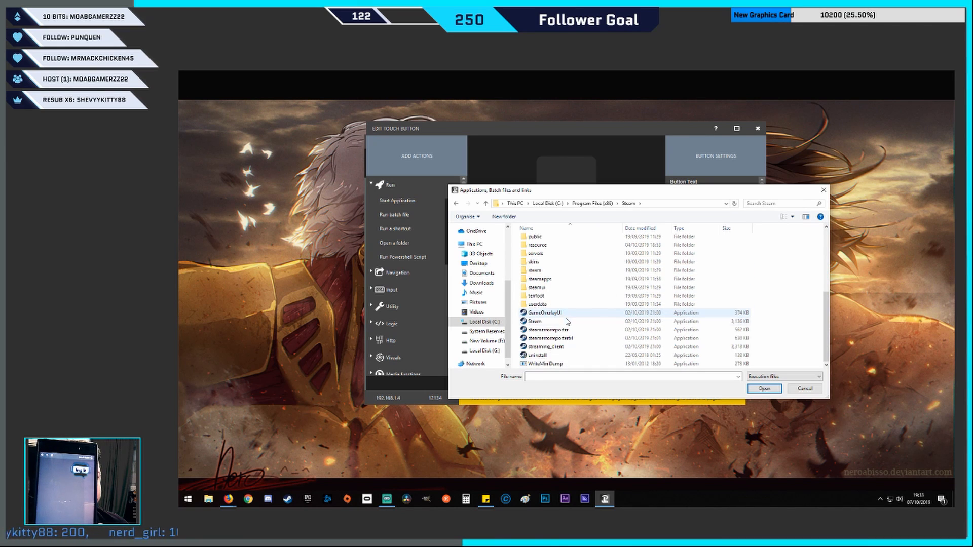
{"action": "left_click", "coordinate": [582, 324]}
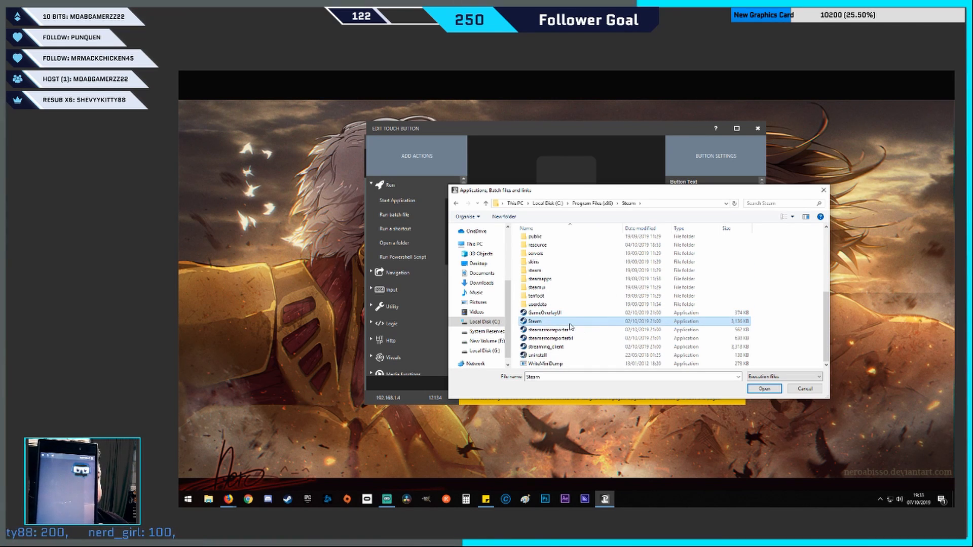
{"action": "left_click", "coordinate": [764, 389]}
{"action": "left_click", "coordinate": [626, 258]}
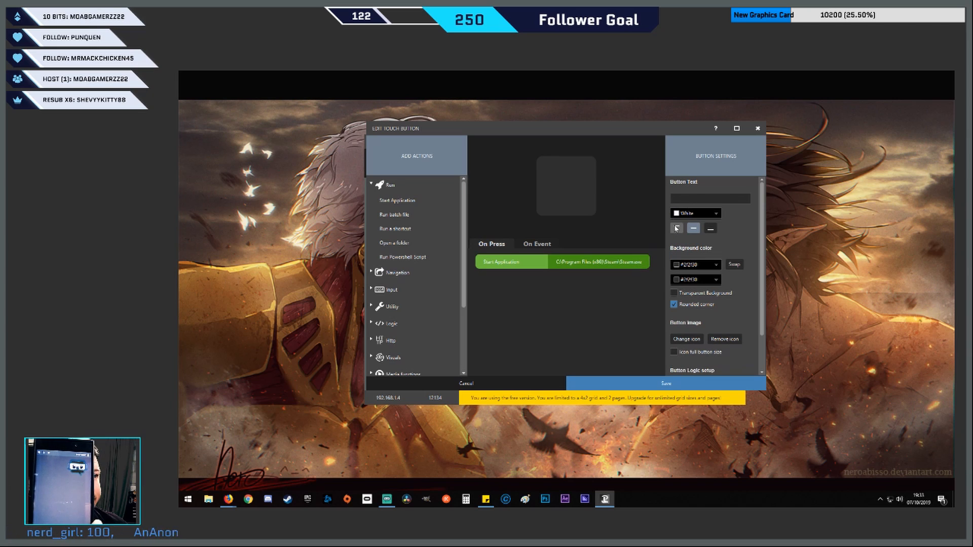
Label the button STEAM and make its background transparent
{"action": "left_click", "coordinate": [701, 198]}
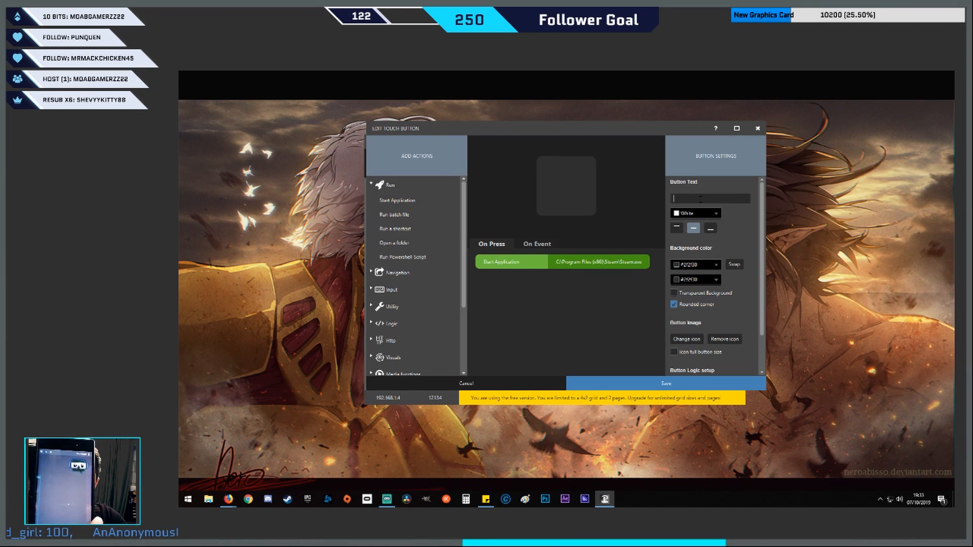
{"action": "type", "text": "STEAM"}
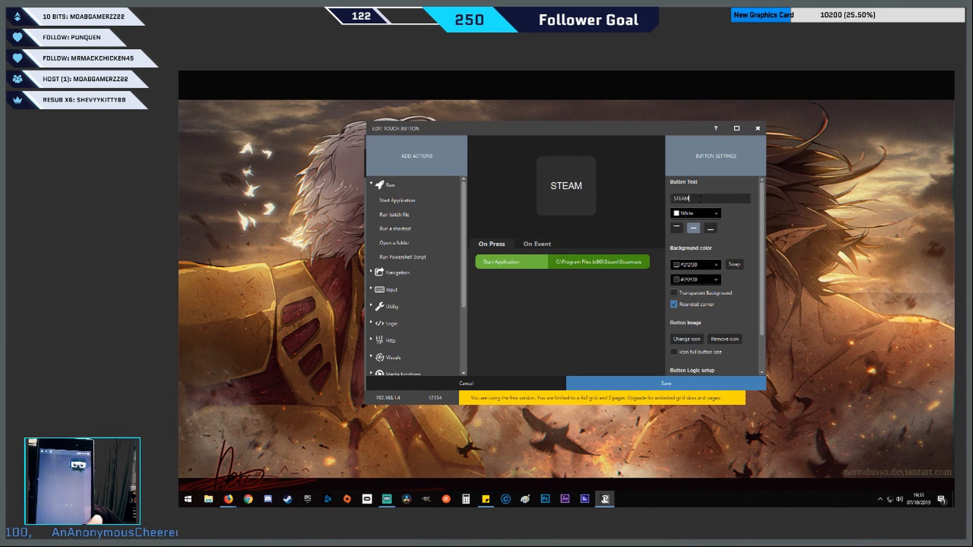
{"action": "left_click", "coordinate": [674, 293]}
Set the button's image to the Steam logo file in the Downloads folder and its text color to #003333
{"action": "left_click", "coordinate": [683, 350]}
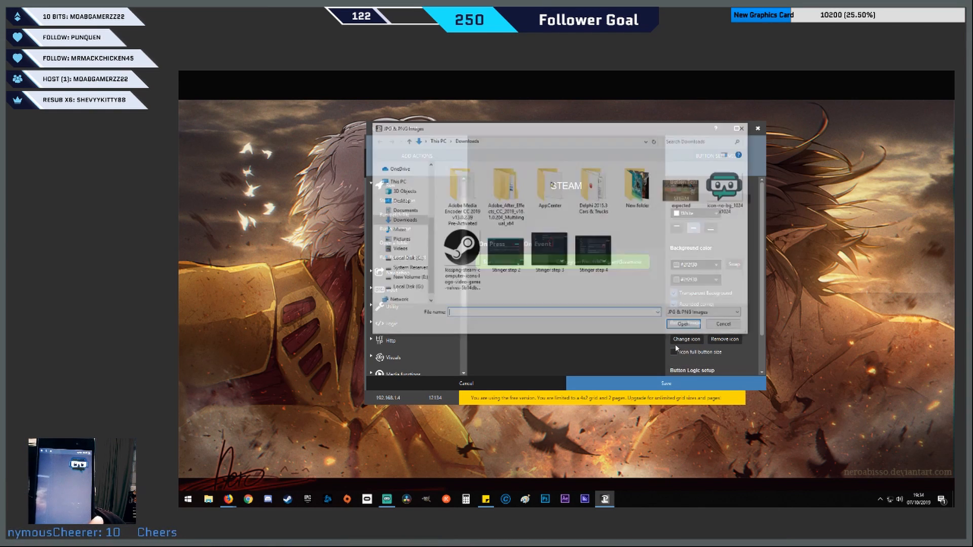
{"action": "double_click", "coordinate": [469, 249]}
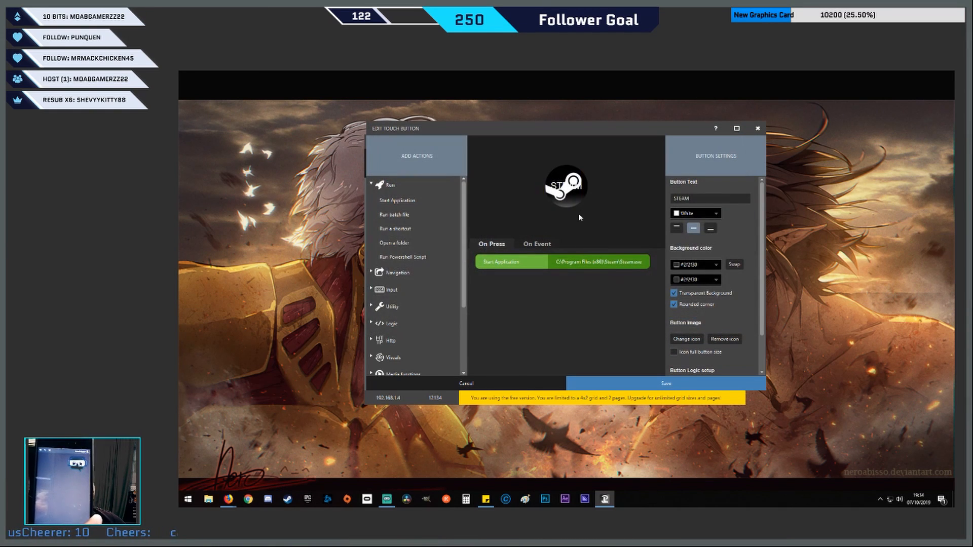
{"action": "left_click", "coordinate": [696, 212]}
{"action": "left_click", "coordinate": [675, 235]}
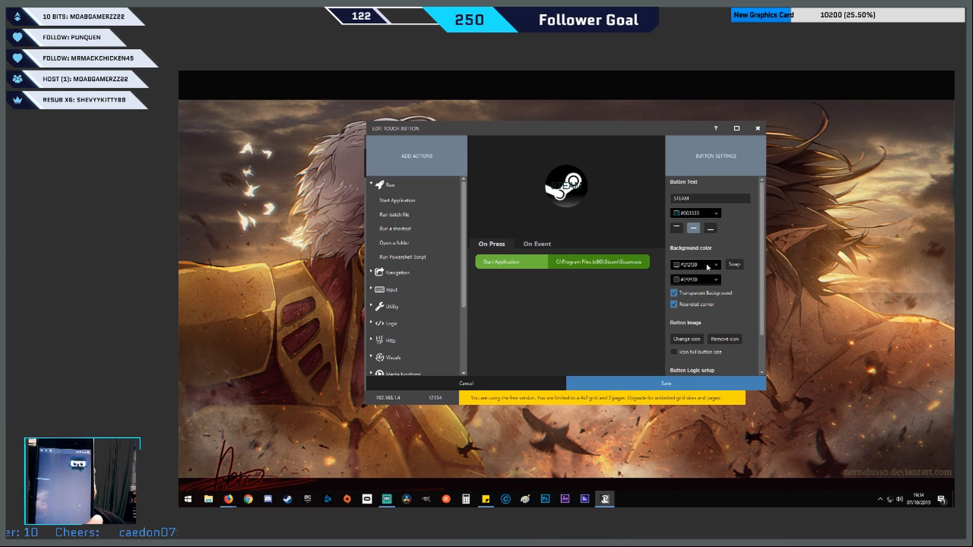
Enable full button size for the Steam icon and save the button
{"action": "scroll", "coordinate": [692, 355], "scroll_direction": "down", "scroll_amount": 1}
{"action": "left_click", "coordinate": [690, 341]}
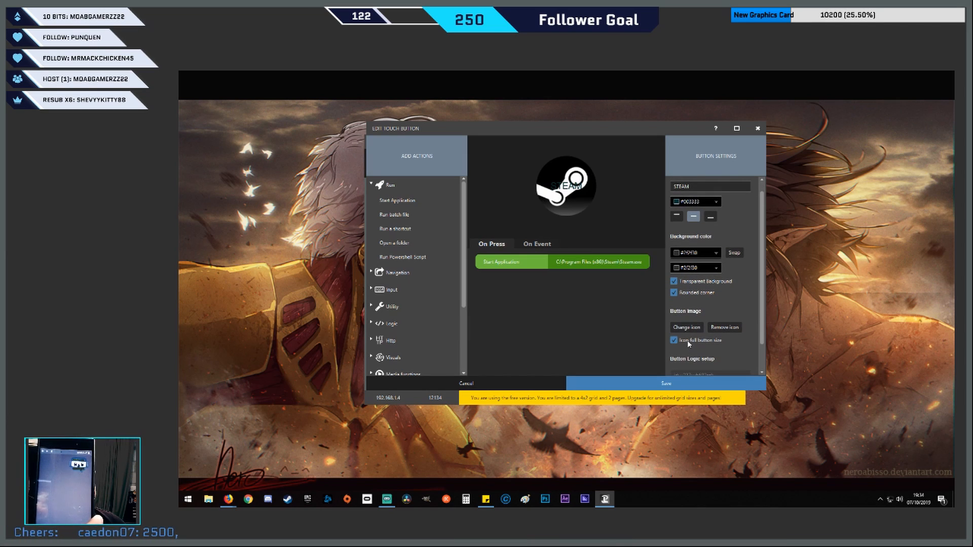
{"action": "scroll", "coordinate": [686, 354], "scroll_direction": "down", "scroll_amount": 1}
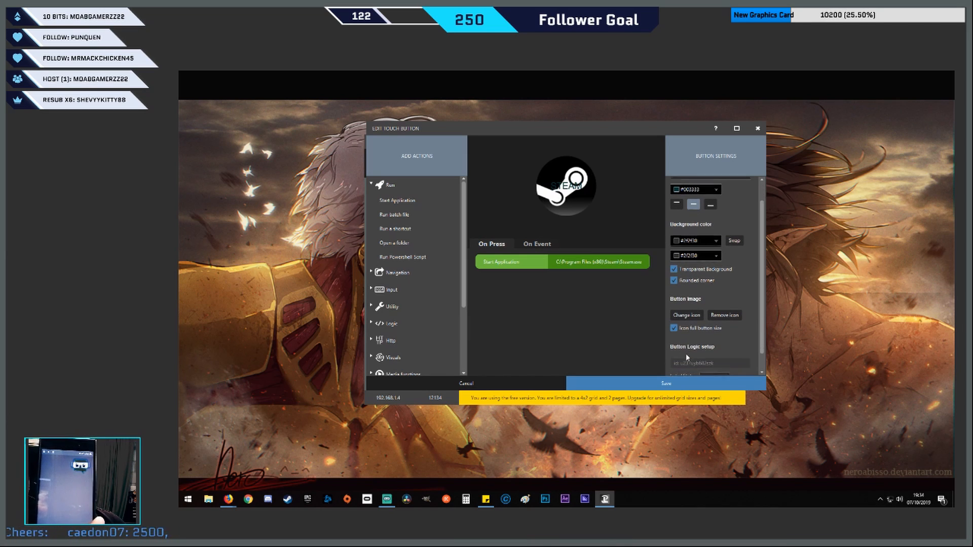
{"action": "left_click", "coordinate": [684, 383]}
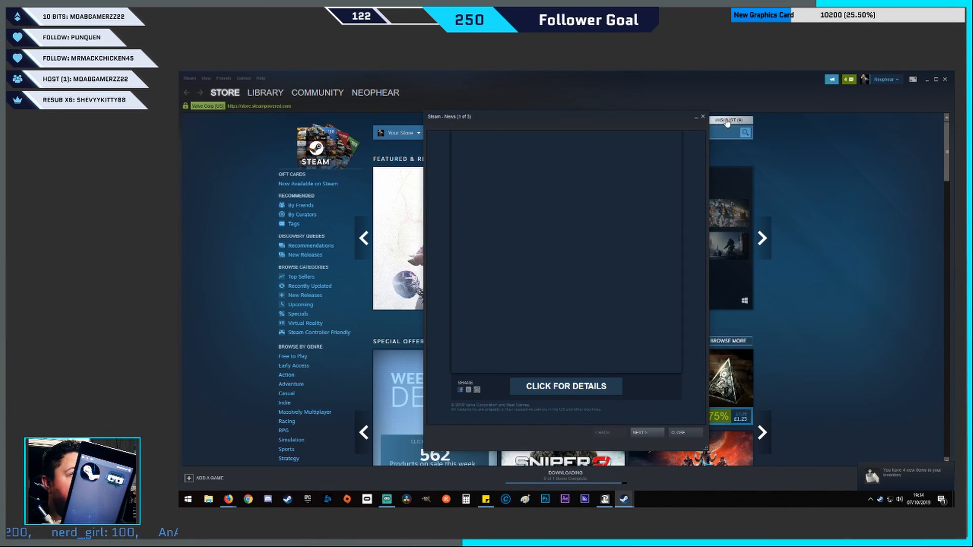
Close the Steam news window and the main Steam window
{"action": "left_click", "coordinate": [703, 117]}
{"action": "left_click", "coordinate": [946, 79]}
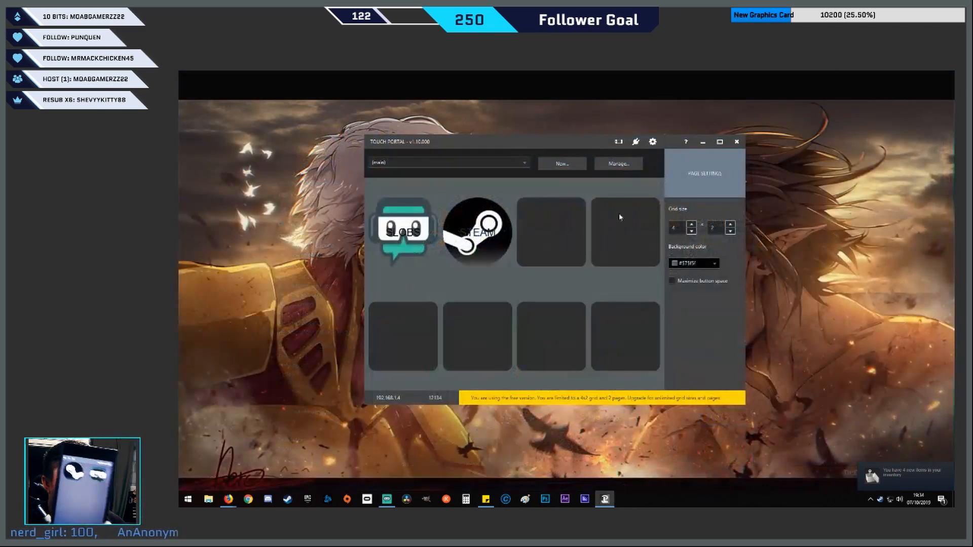
Start a new button in the empty slot beside STEAM and give it an Open URL navigation action
{"action": "left_click", "coordinate": [554, 250]}
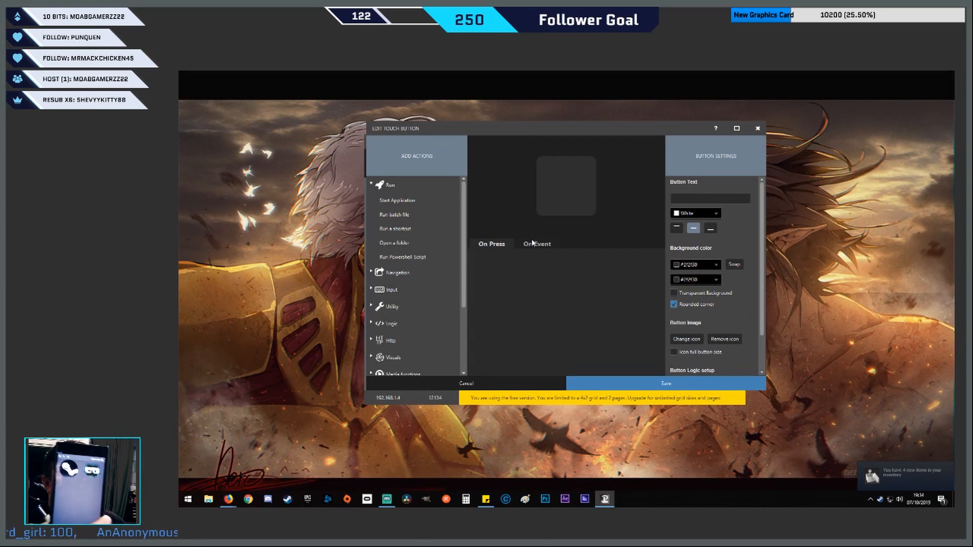
{"action": "left_click", "coordinate": [372, 184]}
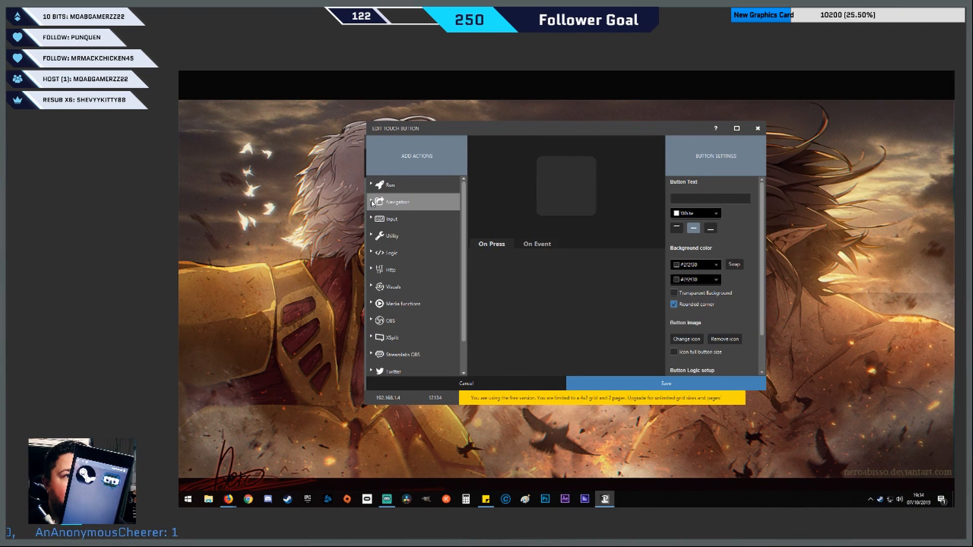
{"action": "left_click", "coordinate": [372, 202]}
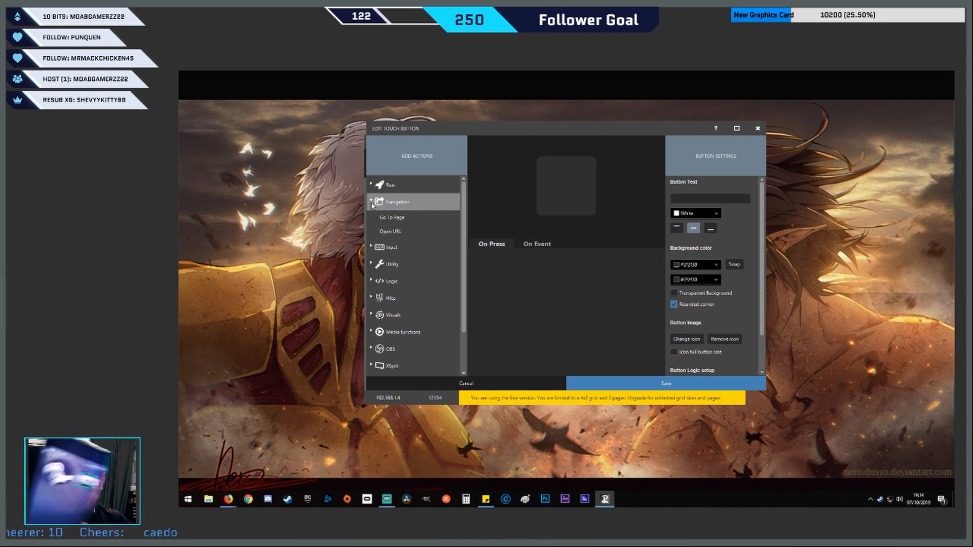
{"action": "left_click", "coordinate": [393, 234]}
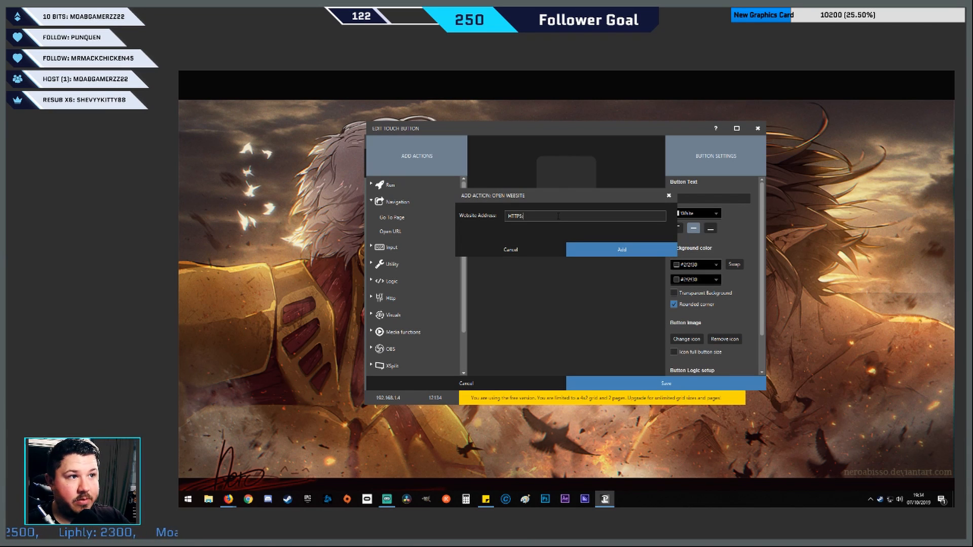
{"action": "key", "text": "BackSpace"}
{"action": "key", "text": "BackSpace"}
{"action": "key", "text": "BackSpace"}
{"action": "key", "text": "BackSpace"}
{"action": "key", "text": "BackSpace"}
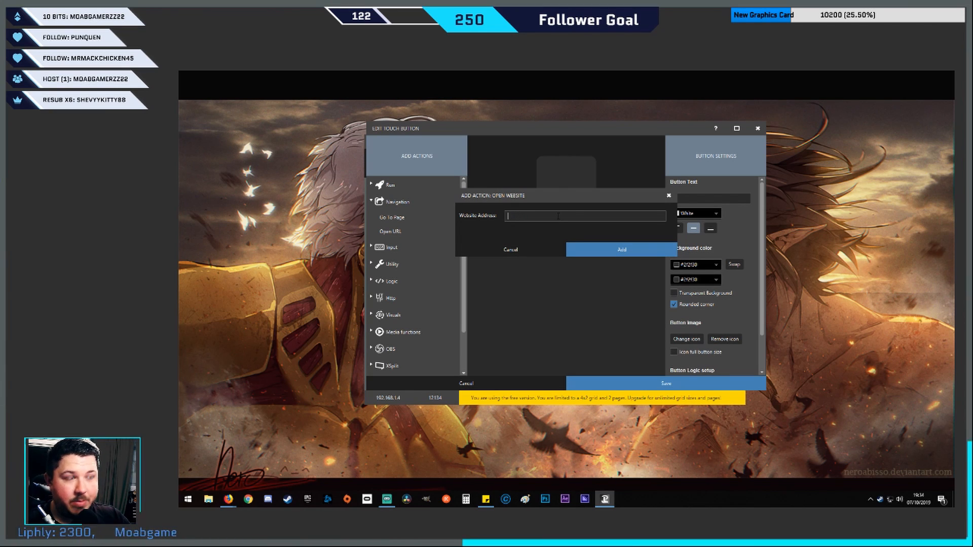
{"action": "type", "text": "https://"}
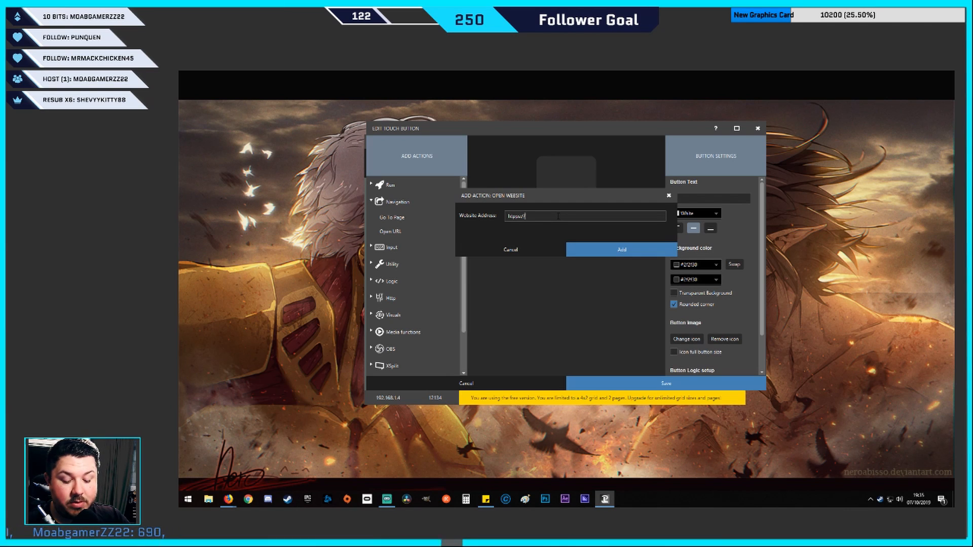
{"action": "key", "text": "BackSpace"}
{"action": "key", "text": "BackSpace"}
{"action": "key", "text": "BackSpace"}
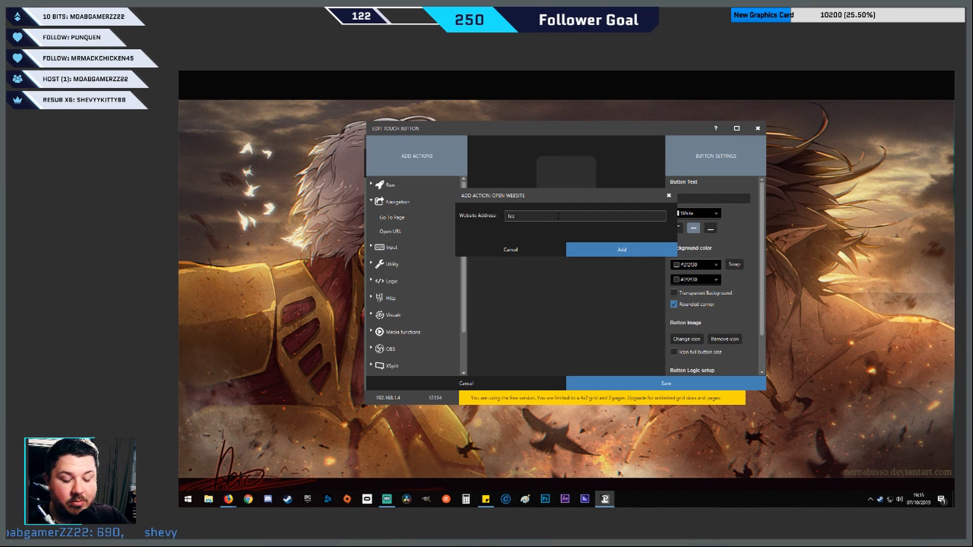
{"action": "type", "text": "://www."}
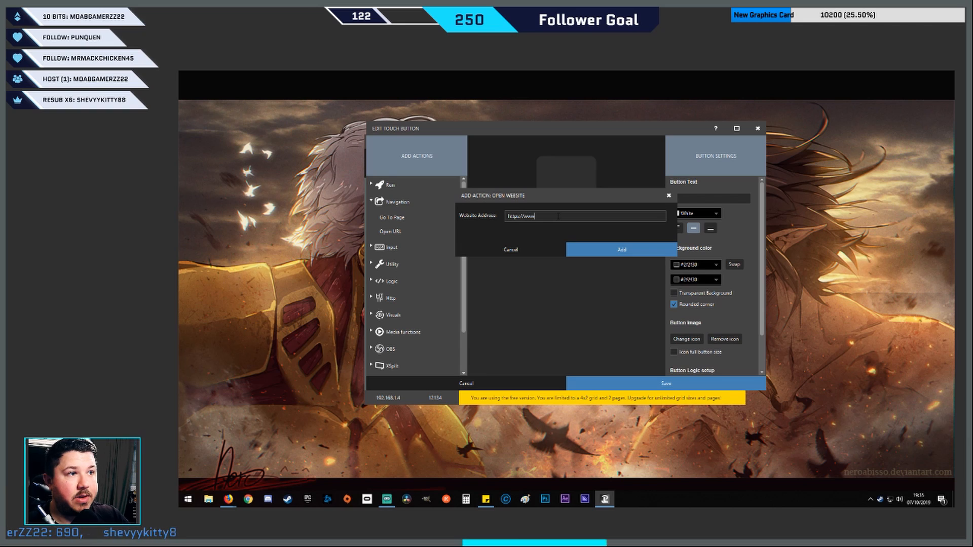
{"action": "type", "text": "twitch.tv/neophearn"}
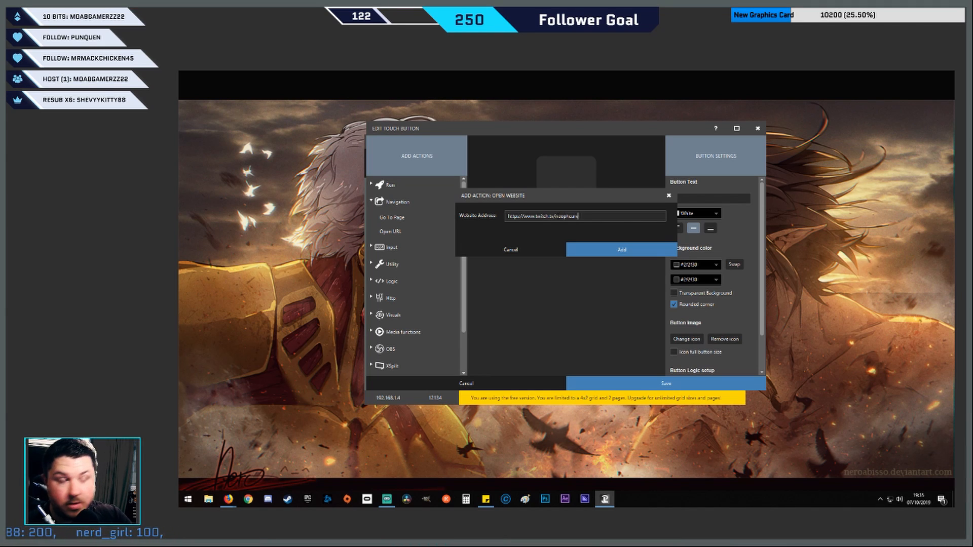
{"action": "left_click", "coordinate": [631, 251]}
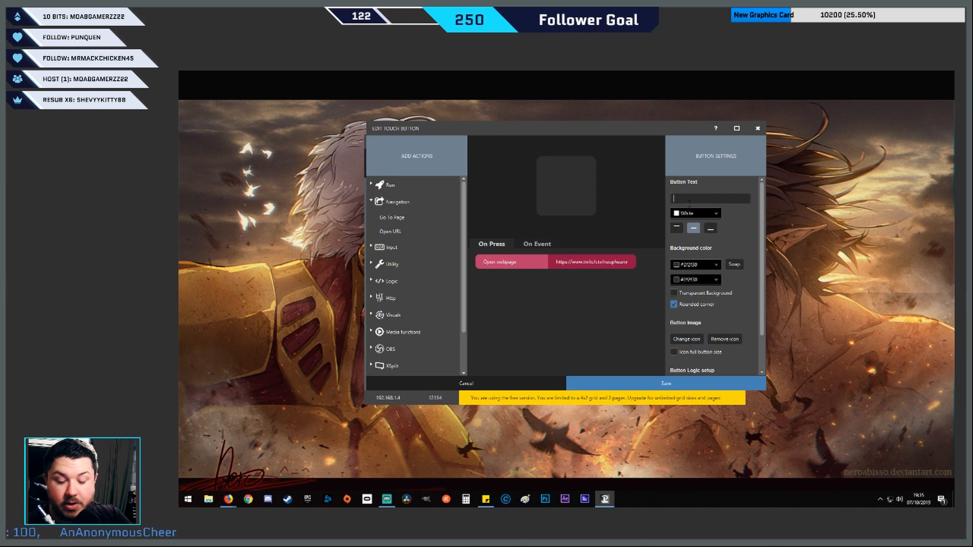
Label the button TWITCH and use Glitch_White_RGB from Twitch Things > Twitch Pics as its full-size icon on a transparent background
{"action": "type", "text": "TWITCH"}
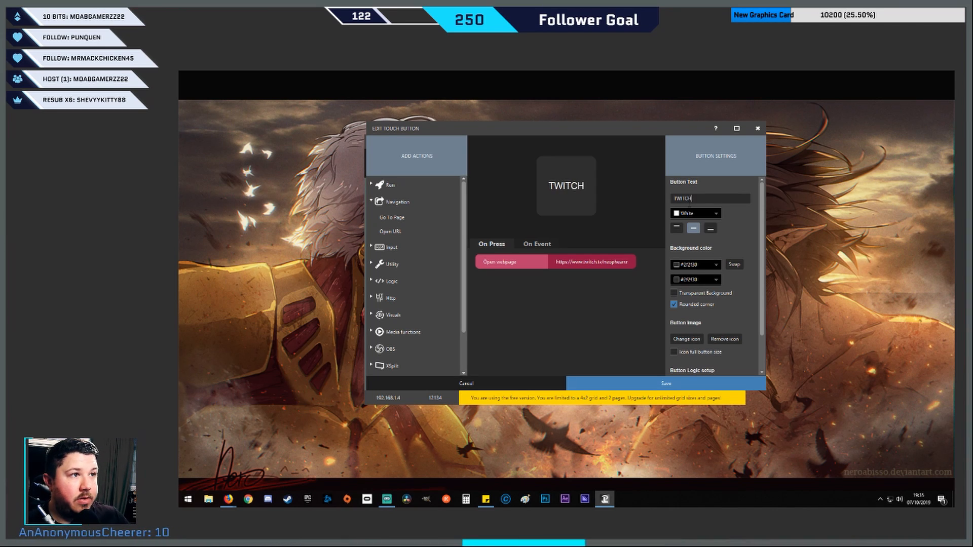
{"action": "left_click", "coordinate": [687, 339]}
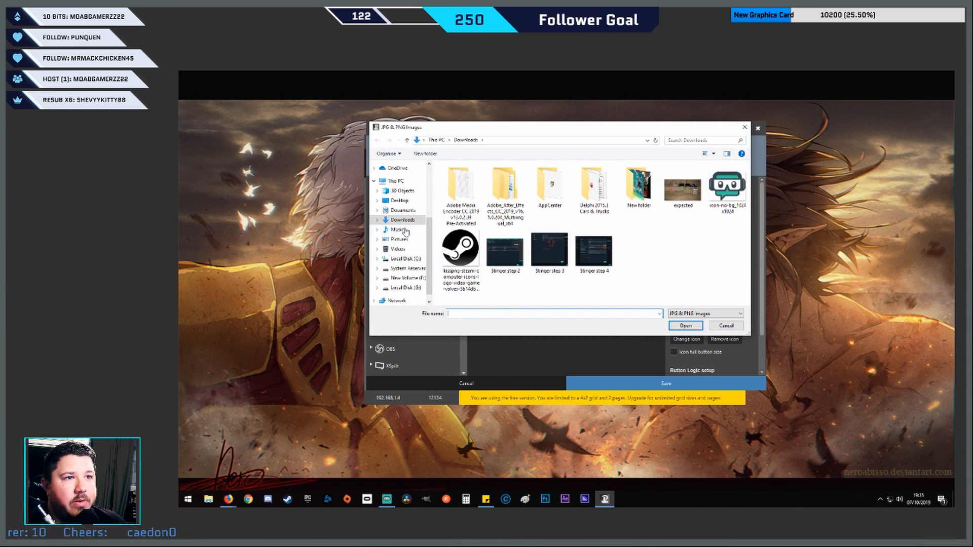
{"action": "left_click", "coordinate": [400, 201]}
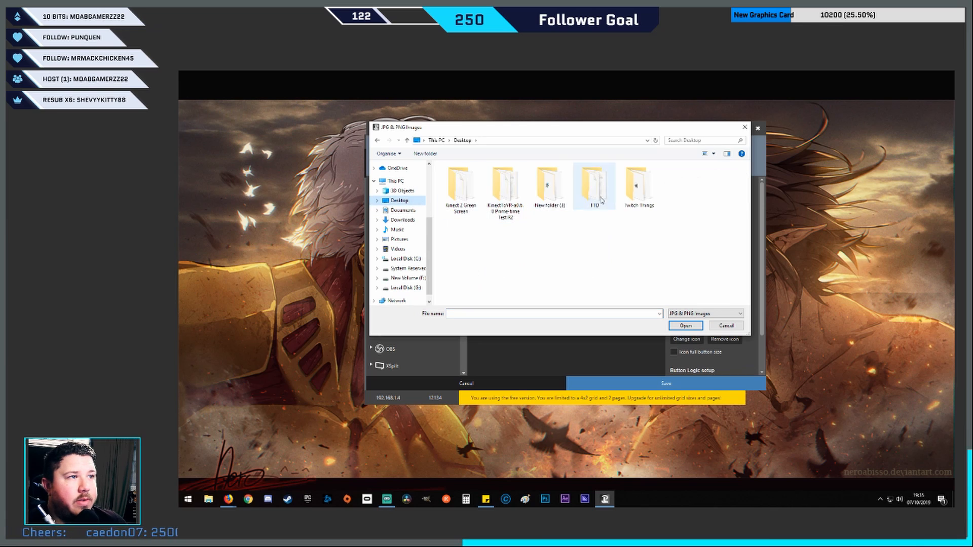
{"action": "double_click", "coordinate": [638, 185]}
{"action": "double_click", "coordinate": [458, 218]}
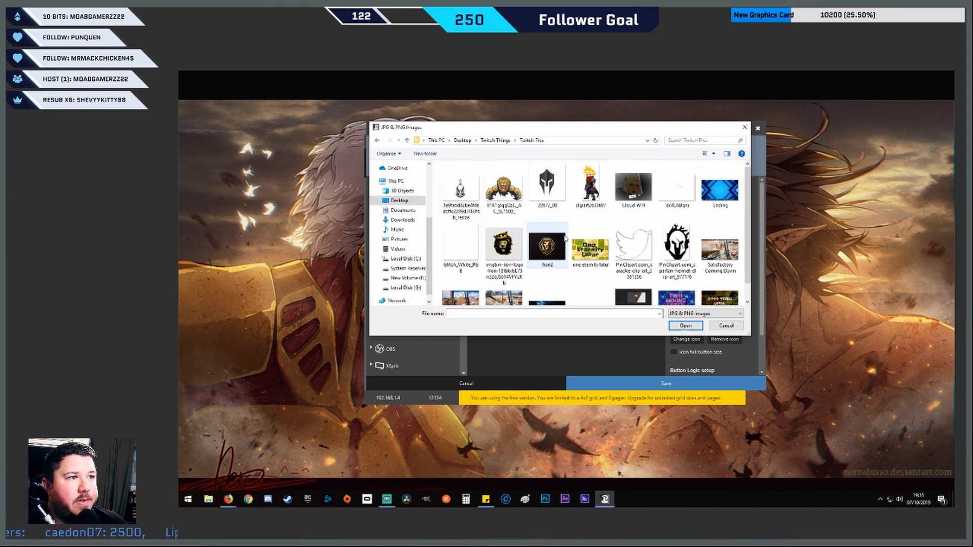
{"action": "left_click", "coordinate": [454, 247]}
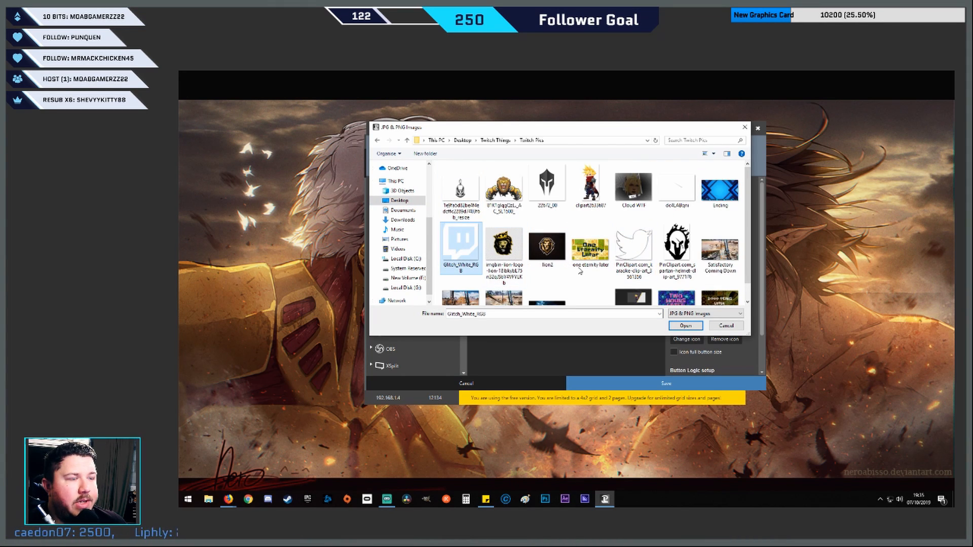
{"action": "left_click", "coordinate": [687, 326]}
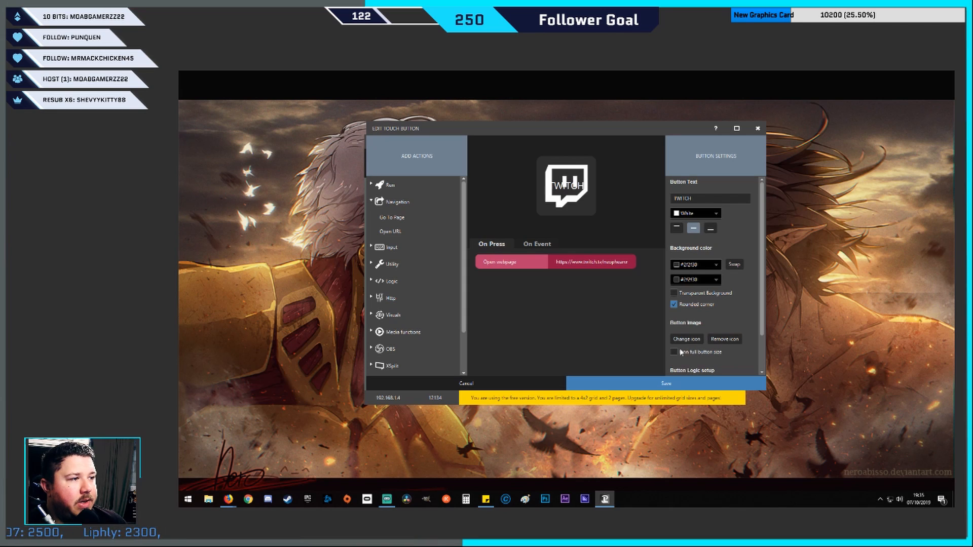
{"action": "left_click", "coordinate": [675, 353]}
{"action": "left_click", "coordinate": [674, 294]}
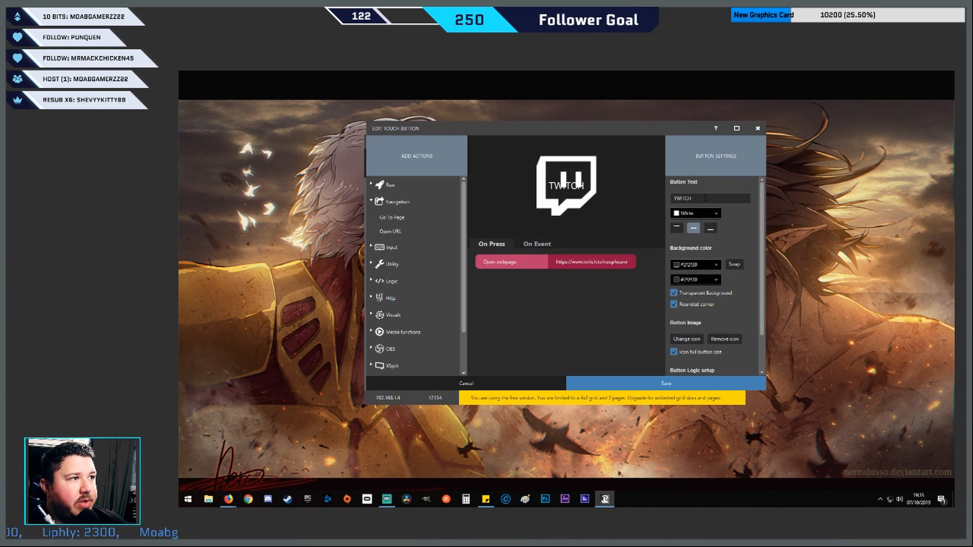
Recolour the TWITCH label to a medium indigo that stands out on the white icon, and save the button
{"action": "left_click", "coordinate": [708, 218]}
{"action": "left_click", "coordinate": [752, 232]}
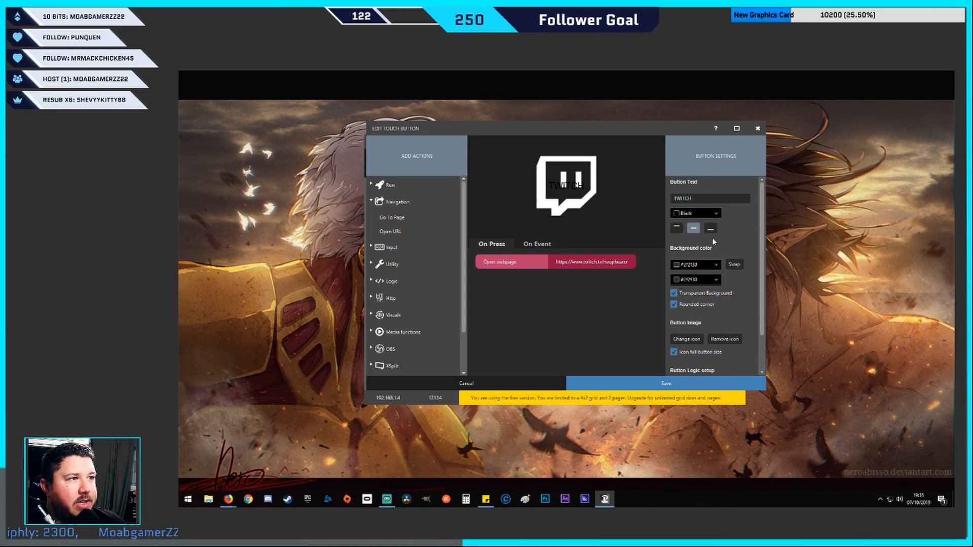
{"action": "left_click", "coordinate": [694, 217]}
{"action": "left_click", "coordinate": [693, 233]}
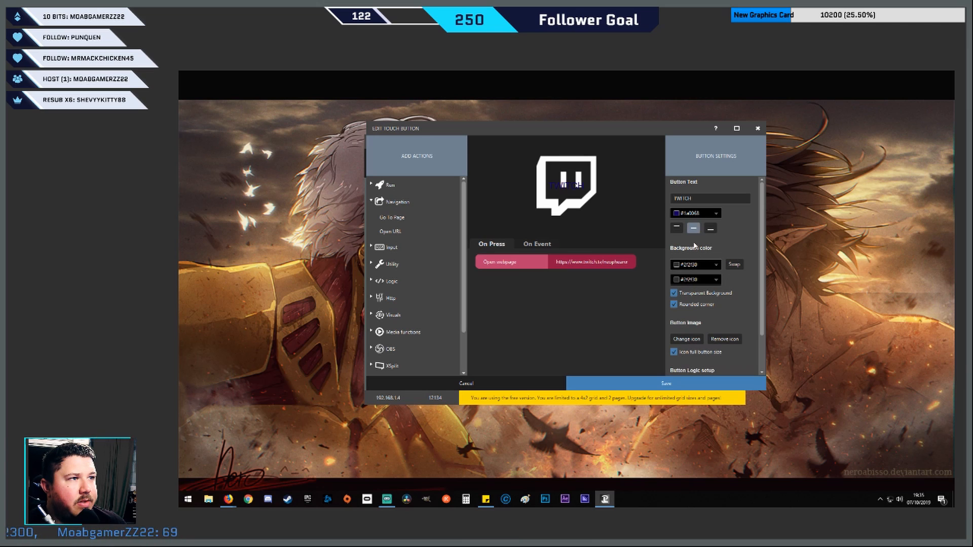
{"action": "left_click", "coordinate": [696, 214]}
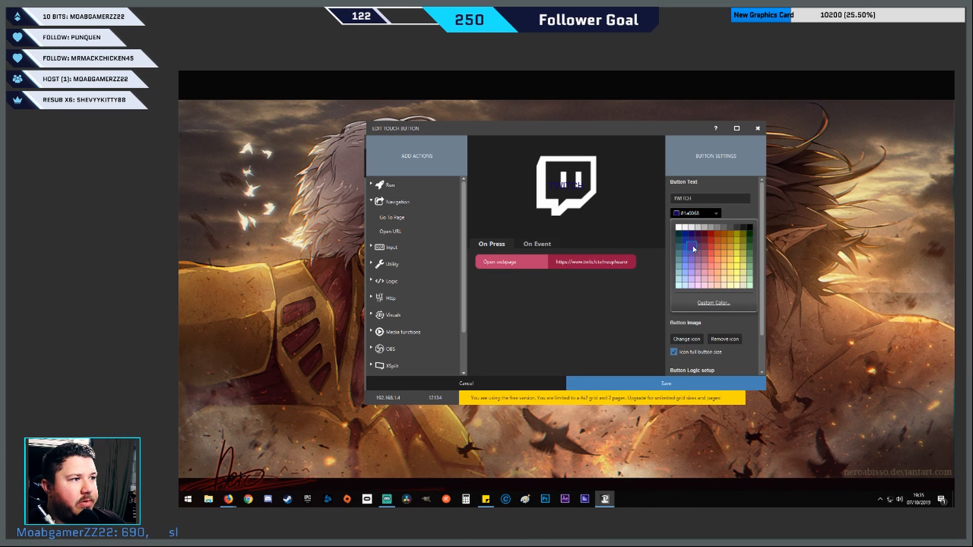
{"action": "left_click", "coordinate": [693, 248]}
{"action": "scroll", "coordinate": [713, 304], "scroll_direction": "down", "scroll_amount": 1}
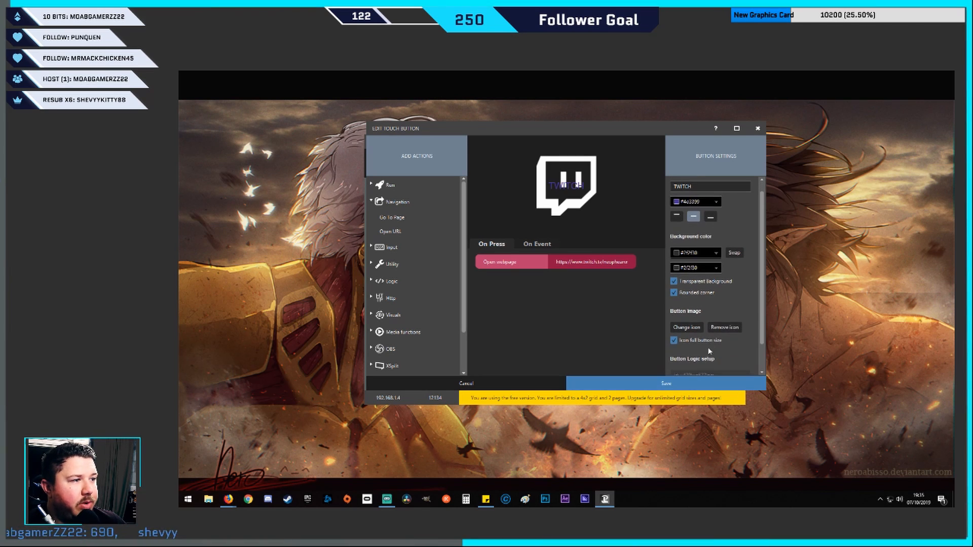
{"action": "left_click", "coordinate": [691, 384]}
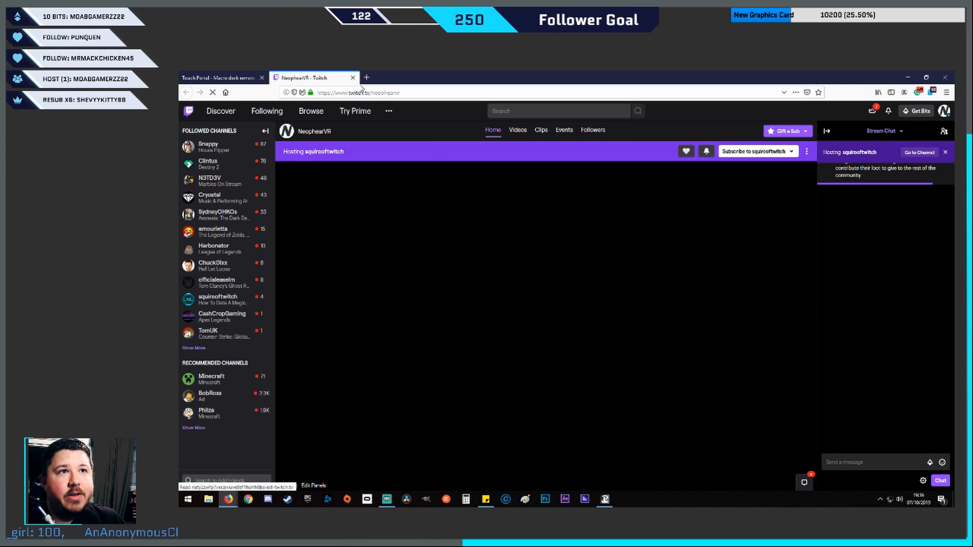
Close the Twitch channel tab, minimize the browser, and start a new button in the empty slot beside TWITCH
{"action": "left_click", "coordinate": [353, 78]}
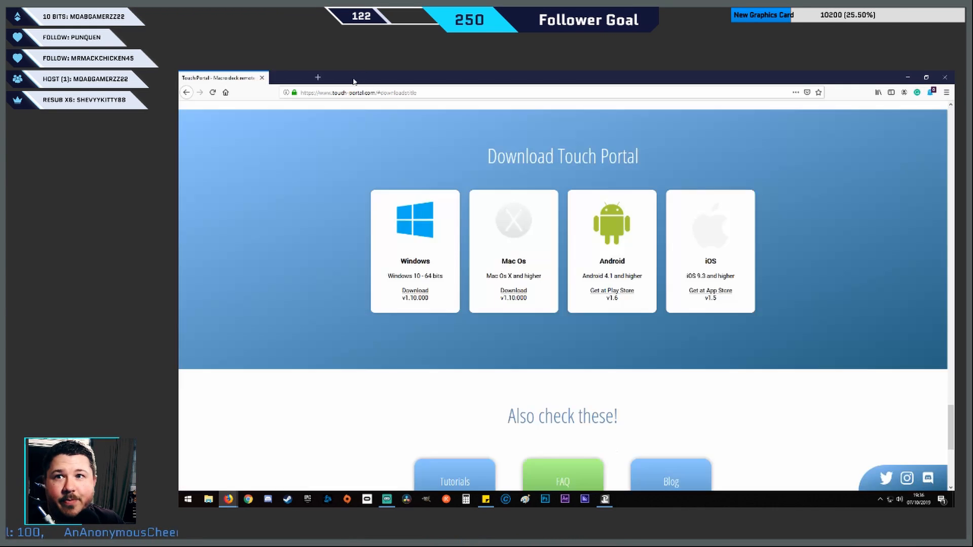
{"action": "left_click", "coordinate": [915, 78]}
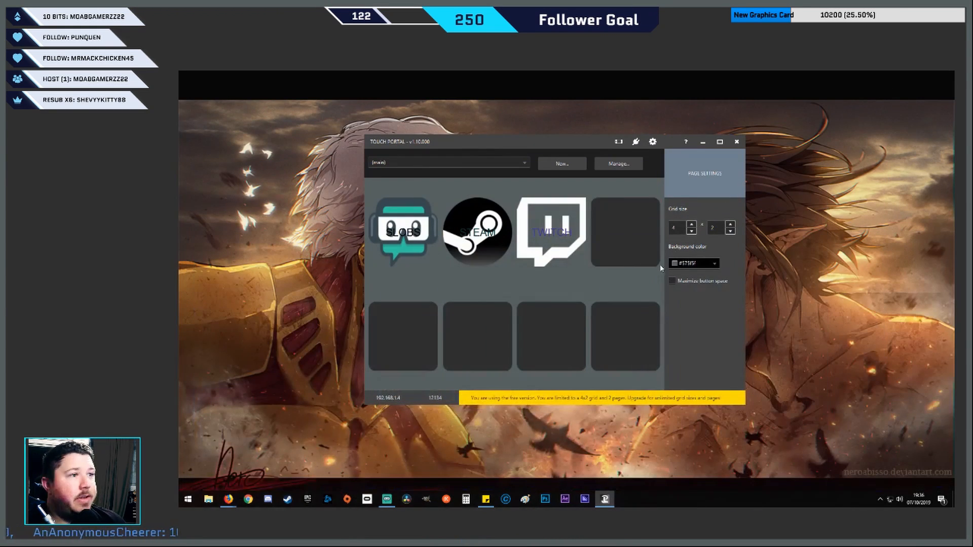
{"action": "left_click", "coordinate": [627, 233]}
{"action": "left_click_drag", "start_coordinate": [391, 218], "coordinate": [609, 229]}
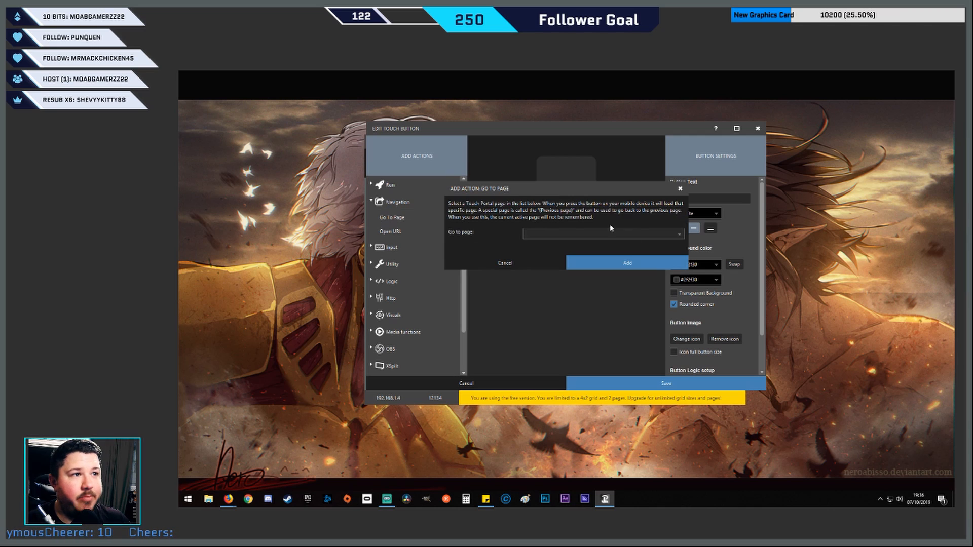
{"action": "left_click", "coordinate": [565, 234]}
{"action": "left_click", "coordinate": [447, 265]}
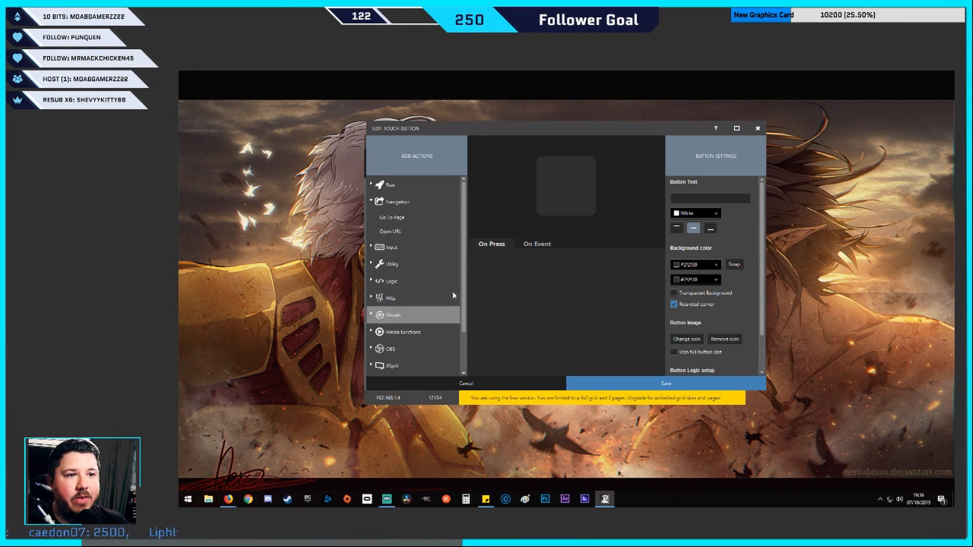
{"action": "left_click", "coordinate": [391, 231]}
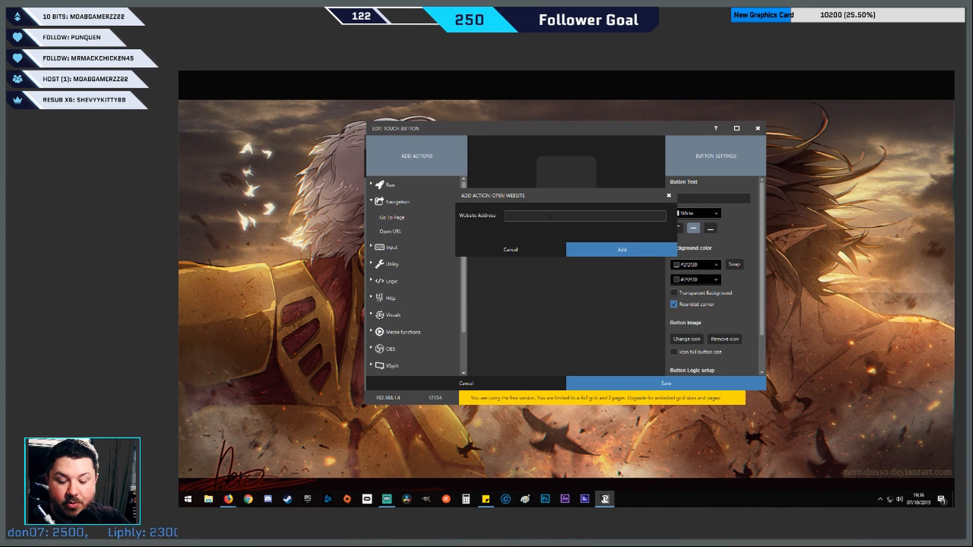
{"action": "type", "text": "https://www.twitter.com"}
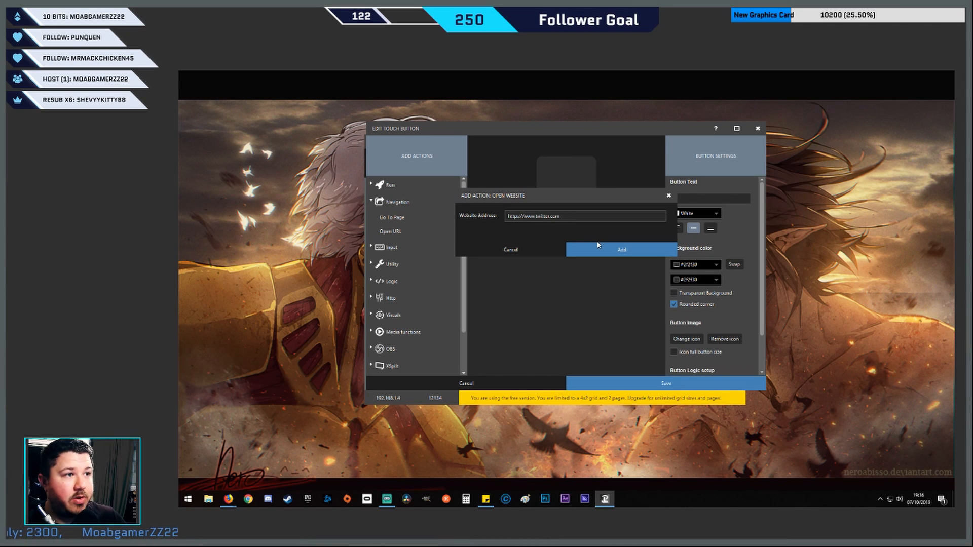
{"action": "left_click", "coordinate": [598, 248]}
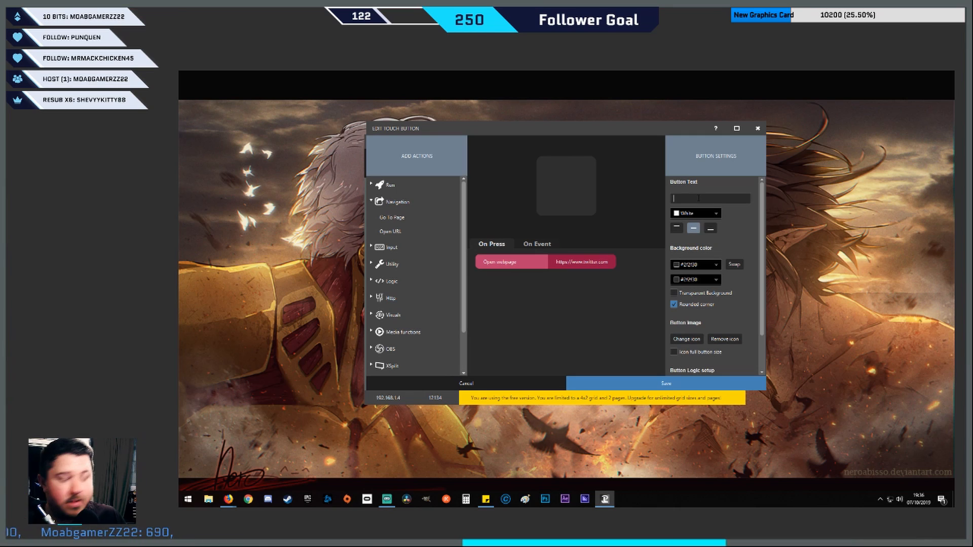
Label the button TWITTER and use the white Twitter bird image file as its full-size icon on a transparent background
{"action": "type", "text": "tw"}
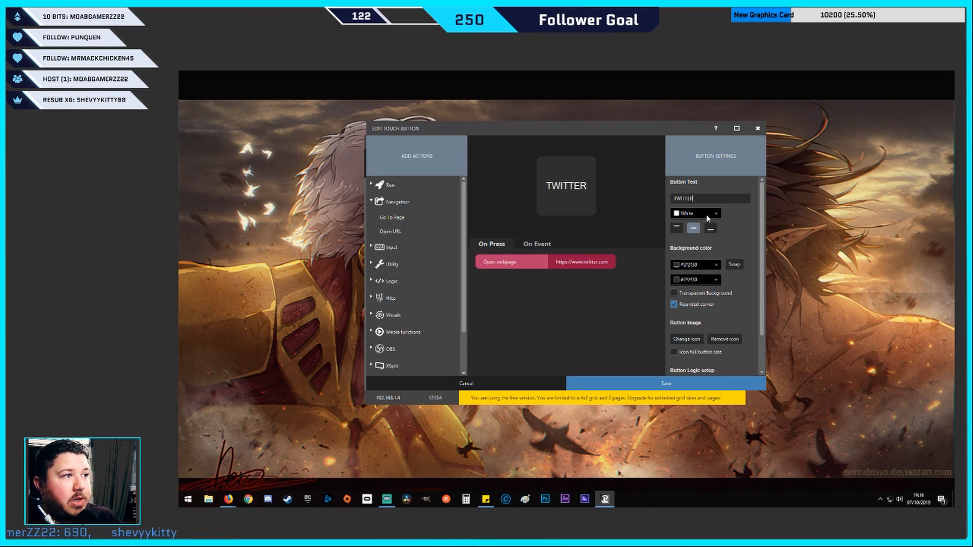
{"action": "left_click", "coordinate": [680, 294]}
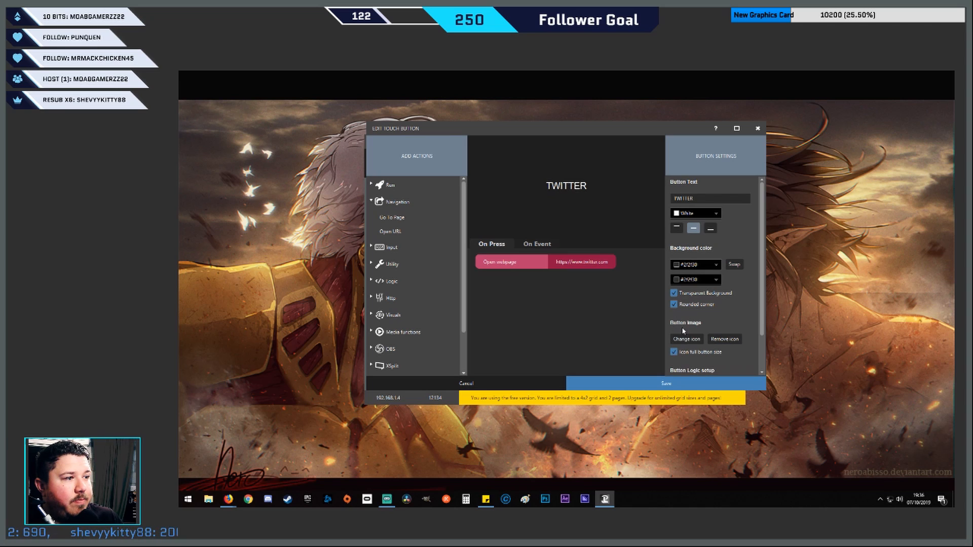
{"action": "left_click", "coordinate": [684, 339]}
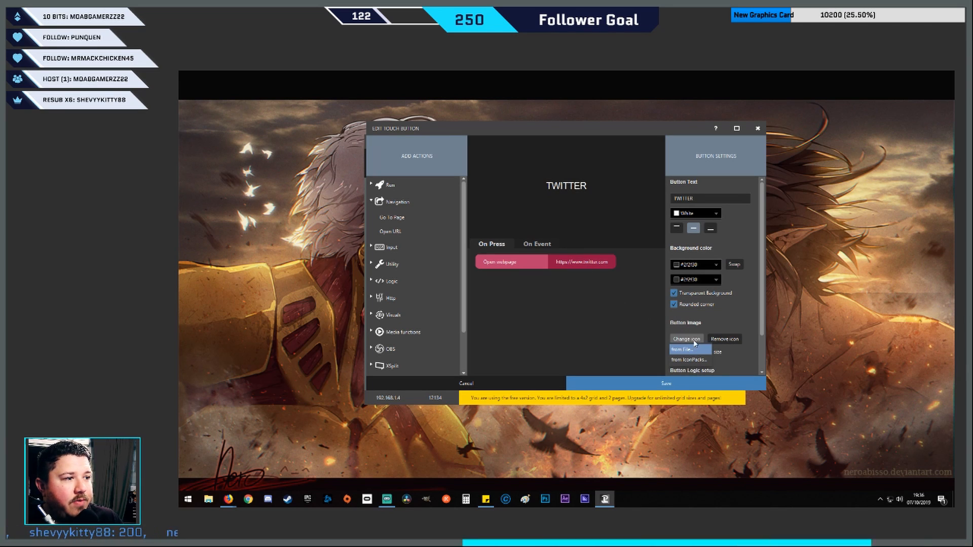
{"action": "left_click", "coordinate": [682, 350]}
{"action": "left_click", "coordinate": [637, 255]}
{"action": "double_click", "coordinate": [638, 255]}
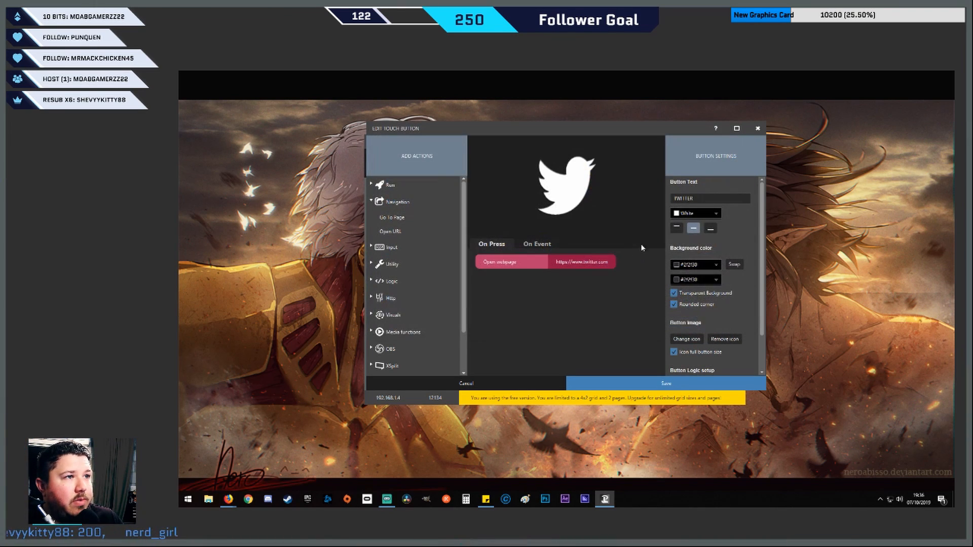
Set the TWITTER label's text color to a medium blue and save the button
{"action": "left_click", "coordinate": [717, 216]}
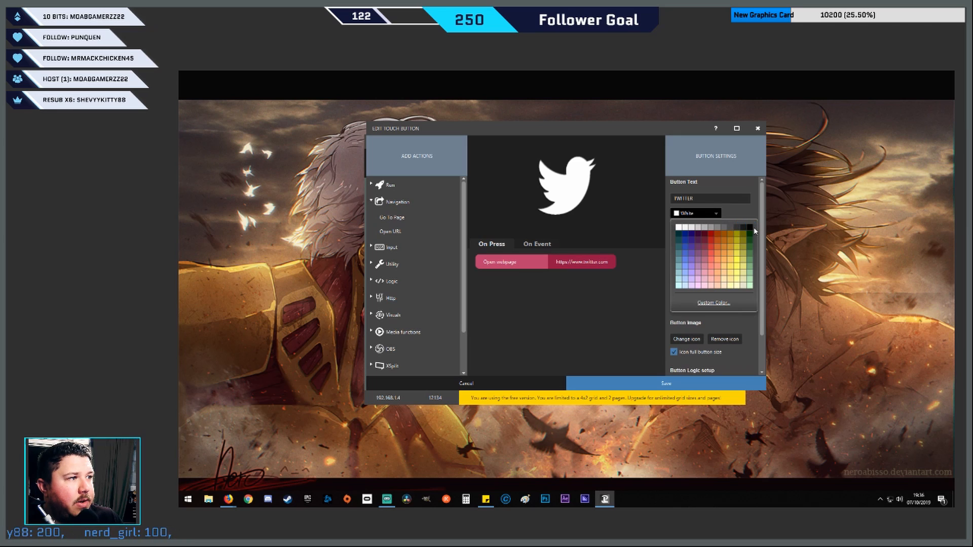
{"action": "left_click", "coordinate": [750, 228]}
{"action": "left_click", "coordinate": [695, 213]}
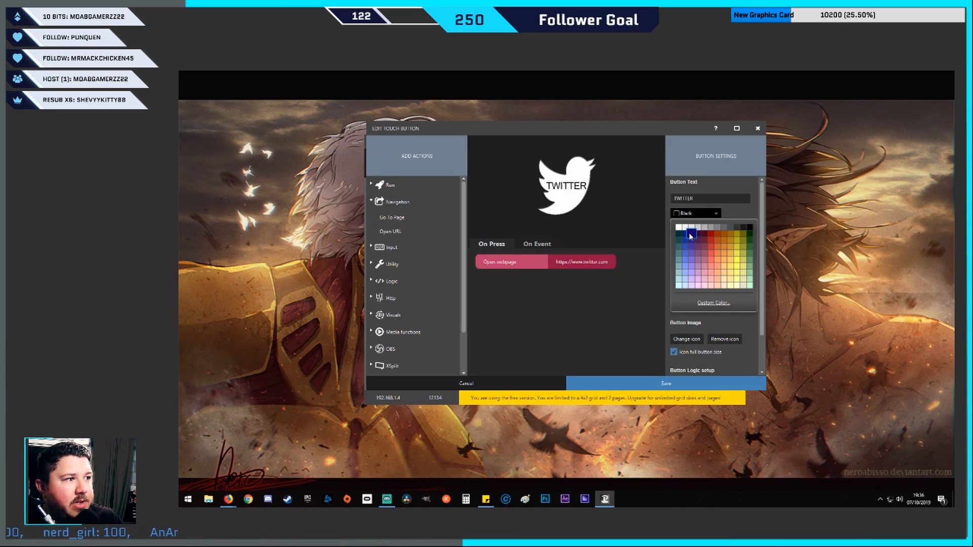
{"action": "left_click", "coordinate": [689, 233]}
{"action": "left_click", "coordinate": [687, 254]}
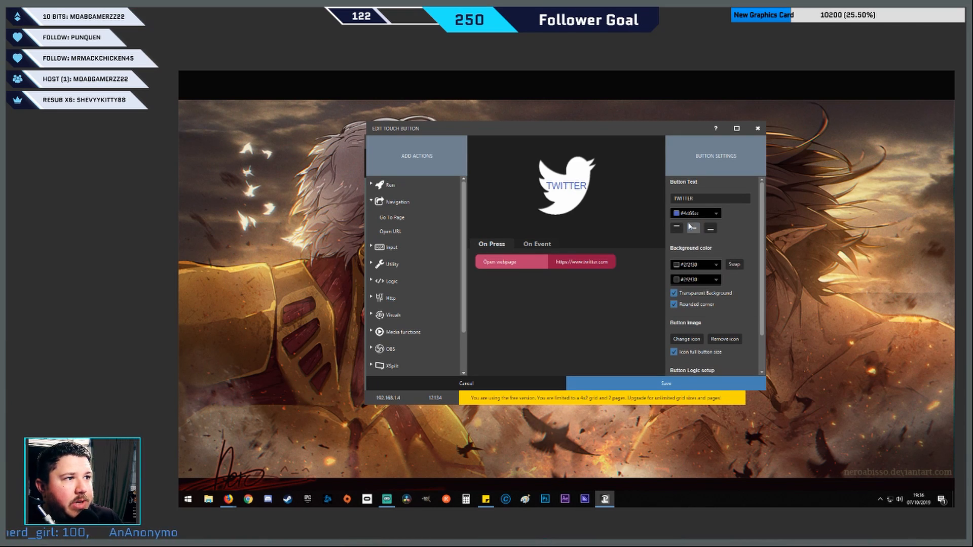
{"action": "left_click", "coordinate": [685, 386]}
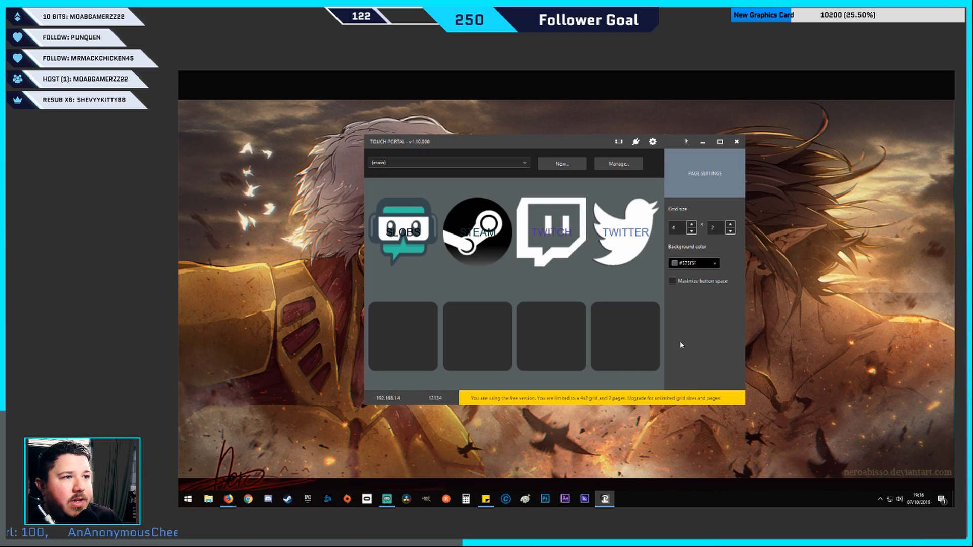
Close the browser window showing the Twitter home page
{"action": "mouse_move", "coordinate": [612, 328]}
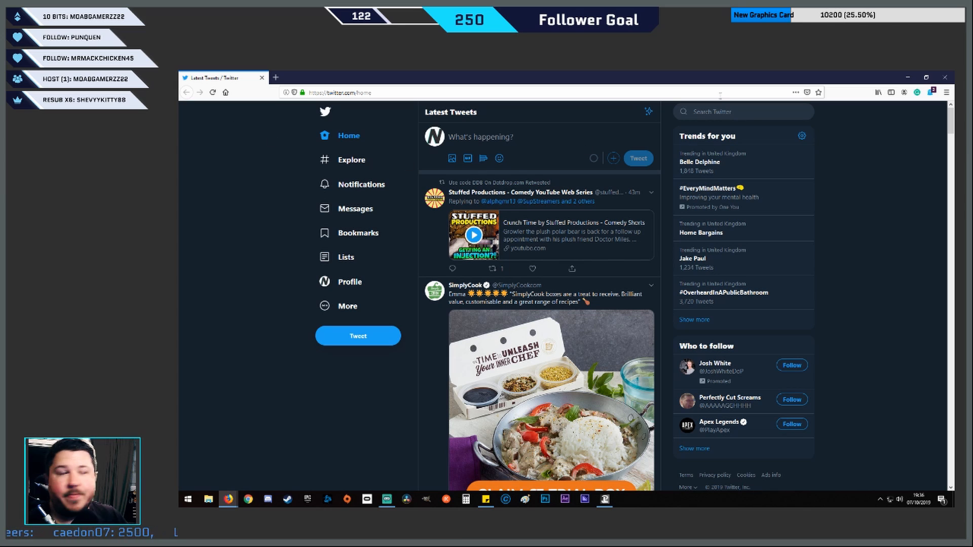
{"action": "left_click", "coordinate": [947, 77]}
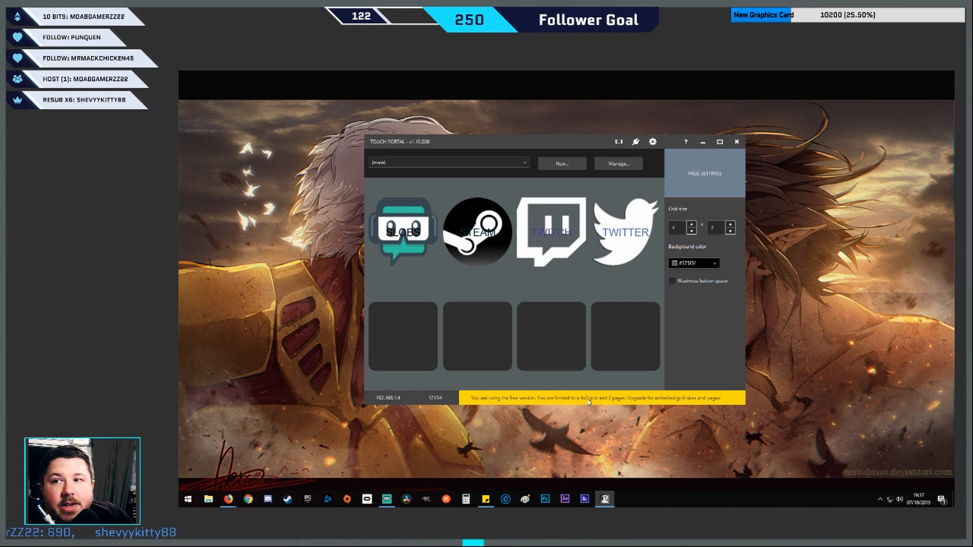
Switch to the Streaming page and examine how its BACK button is set up, leaving the button without saving
{"action": "left_click", "coordinate": [512, 165]}
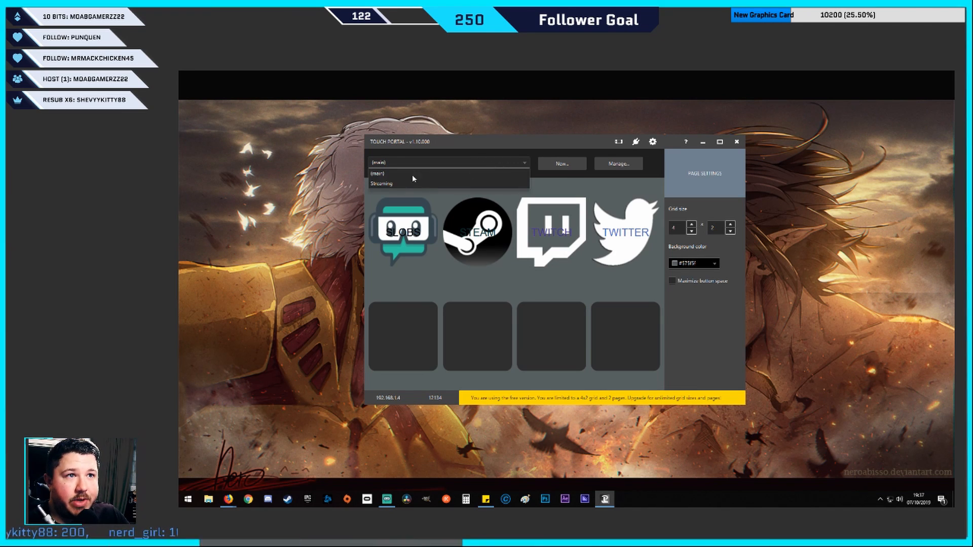
{"action": "left_click", "coordinate": [394, 183]}
{"action": "left_click", "coordinate": [424, 162]}
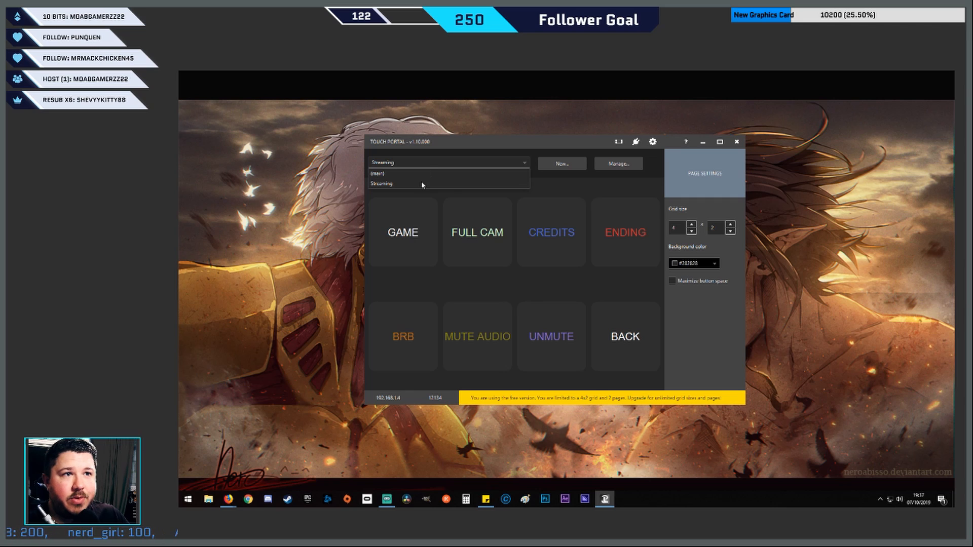
{"action": "left_click", "coordinate": [422, 185]}
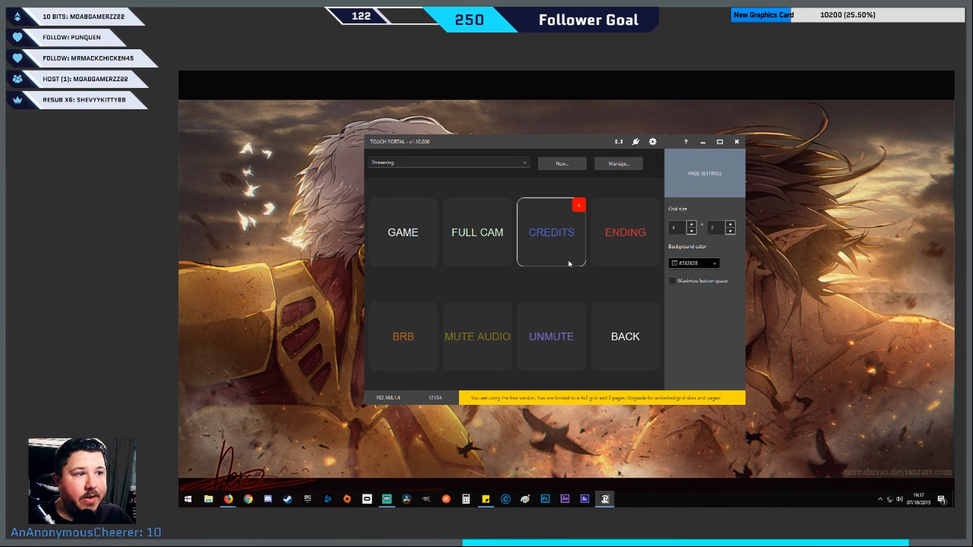
{"action": "left_click", "coordinate": [627, 346]}
{"action": "left_click", "coordinate": [530, 386]}
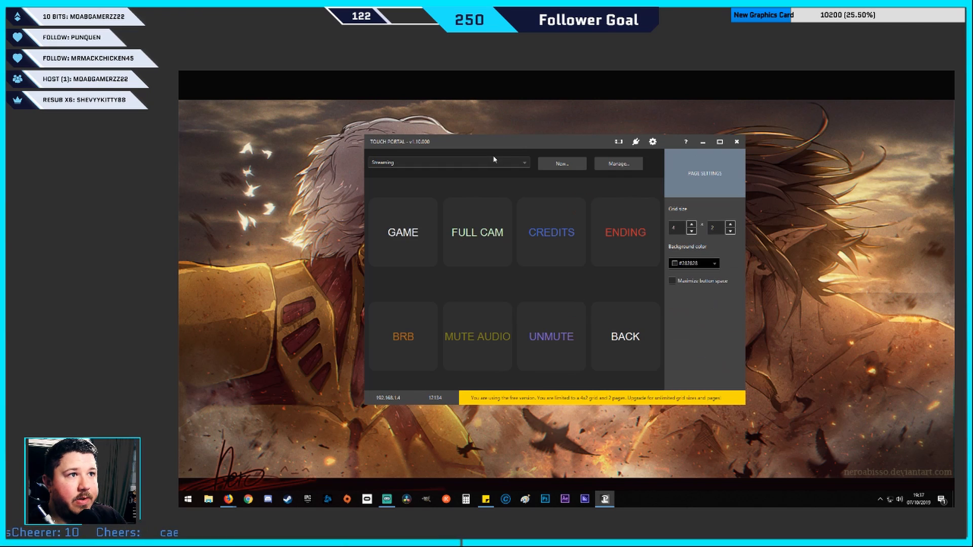
Give the last button in the main page's lower row a Go To Page action that opens the Streaming page
{"action": "left_click", "coordinate": [495, 160]}
{"action": "left_click", "coordinate": [415, 176]}
{"action": "left_click", "coordinate": [645, 343]}
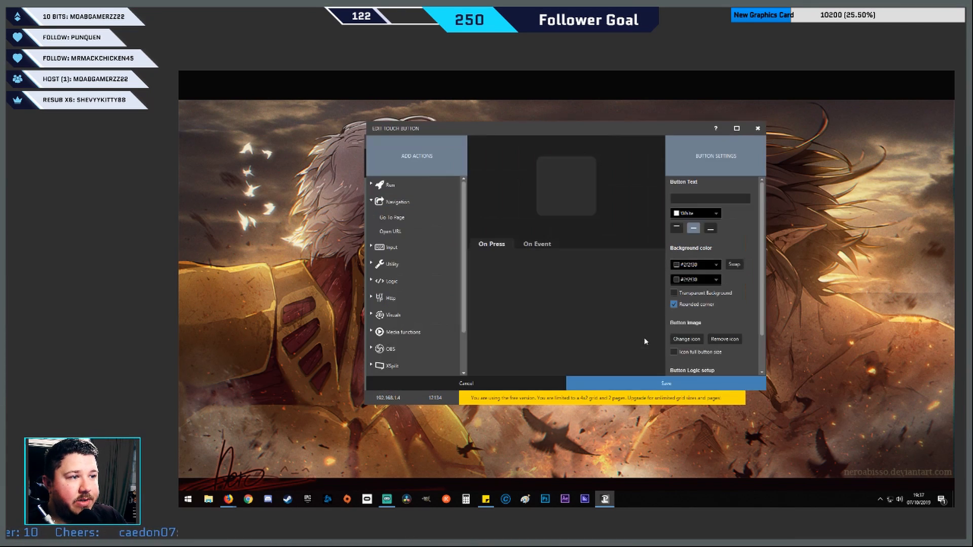
{"action": "double_click", "coordinate": [393, 217]}
{"action": "left_click", "coordinate": [543, 234]}
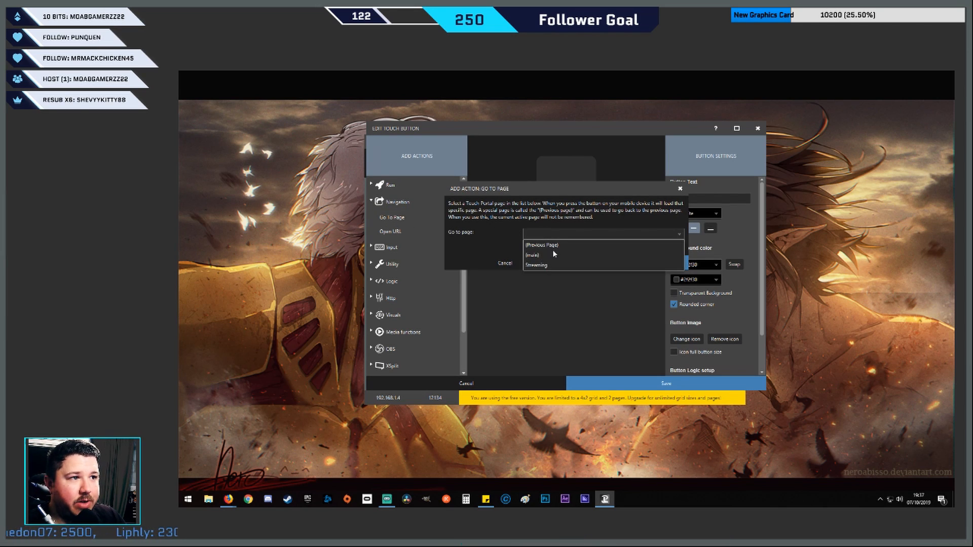
{"action": "left_click", "coordinate": [540, 265]}
{"action": "left_click", "coordinate": [659, 263]}
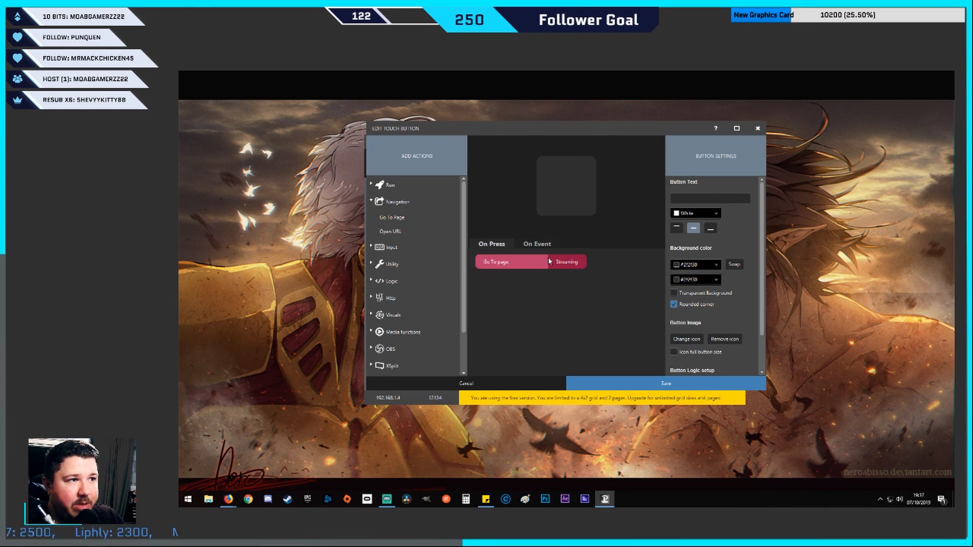
Label the button NEXT PAGE with a transparent background and the full-button-size icon option, and save it
{"action": "left_click", "coordinate": [703, 202]}
{"action": "type", "text": "Nesd"}
{"action": "key", "text": "BackSpace"}
{"action": "key", "text": "BackSpace"}
{"action": "key", "text": "BackSpace"}
{"action": "type", "text": "EXT PAGE"}
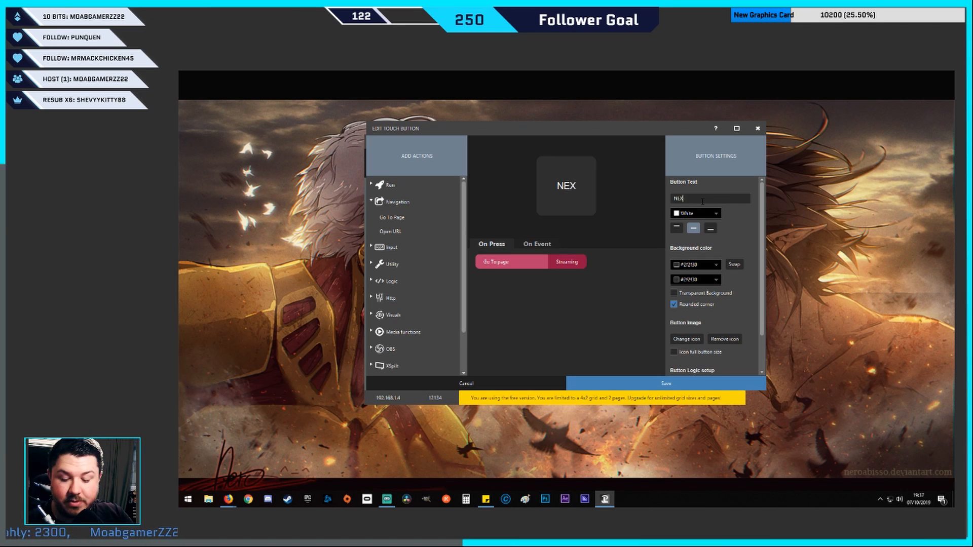
{"action": "left_click", "coordinate": [676, 294]}
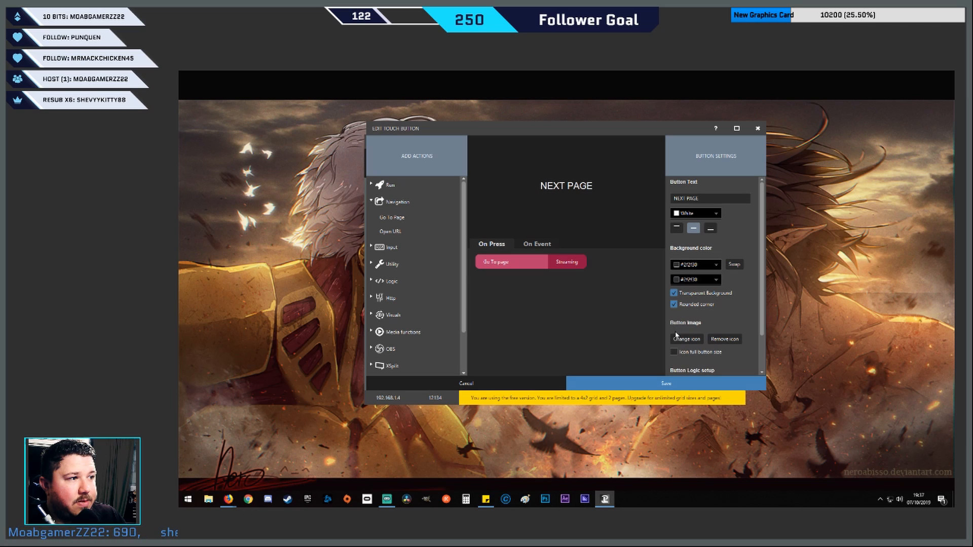
{"action": "left_click", "coordinate": [674, 352]}
{"action": "left_click", "coordinate": [653, 383]}
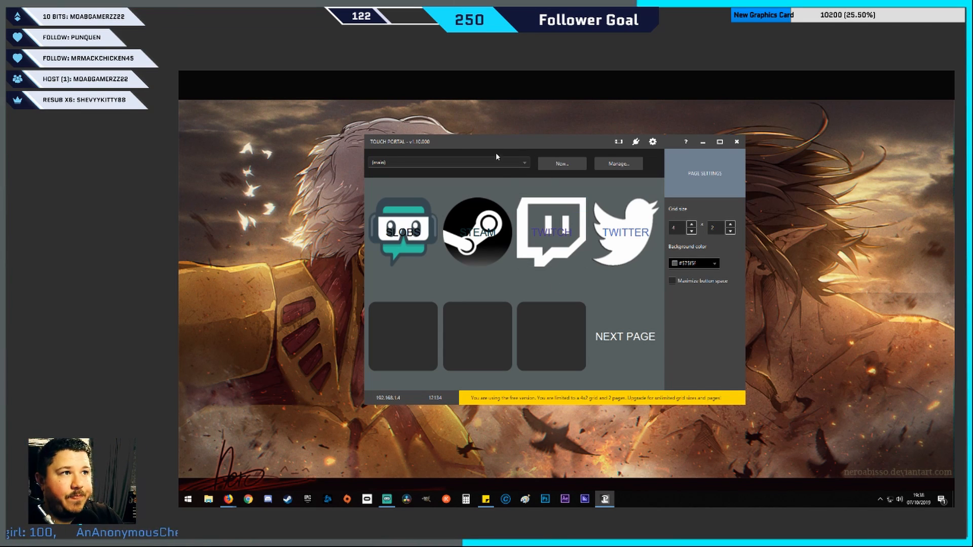
Switch to the Streaming page and examine the MUTE AUDIO button's action and the available Logic actions
{"action": "left_click", "coordinate": [505, 163]}
{"action": "left_click", "coordinate": [502, 185]}
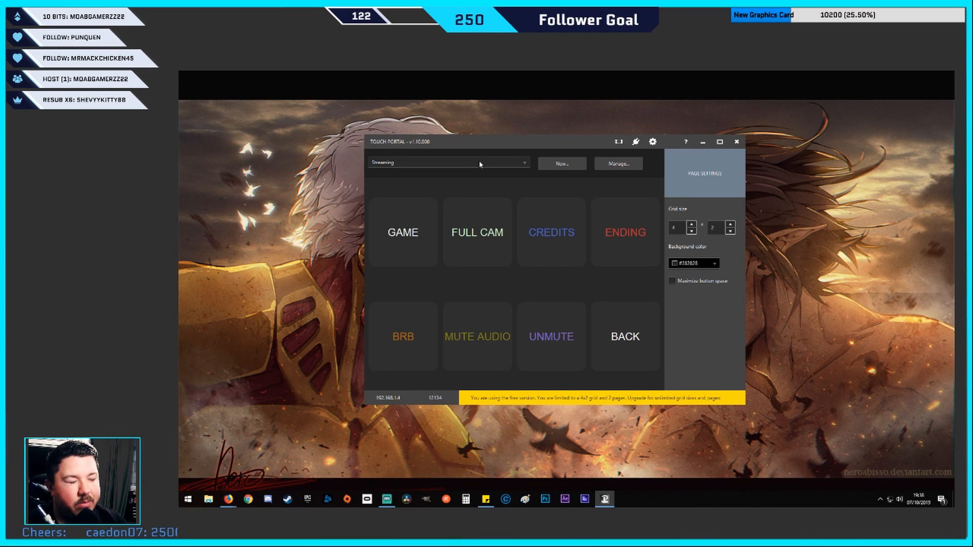
{"action": "left_click", "coordinate": [466, 350]}
{"action": "left_click", "coordinate": [420, 285]}
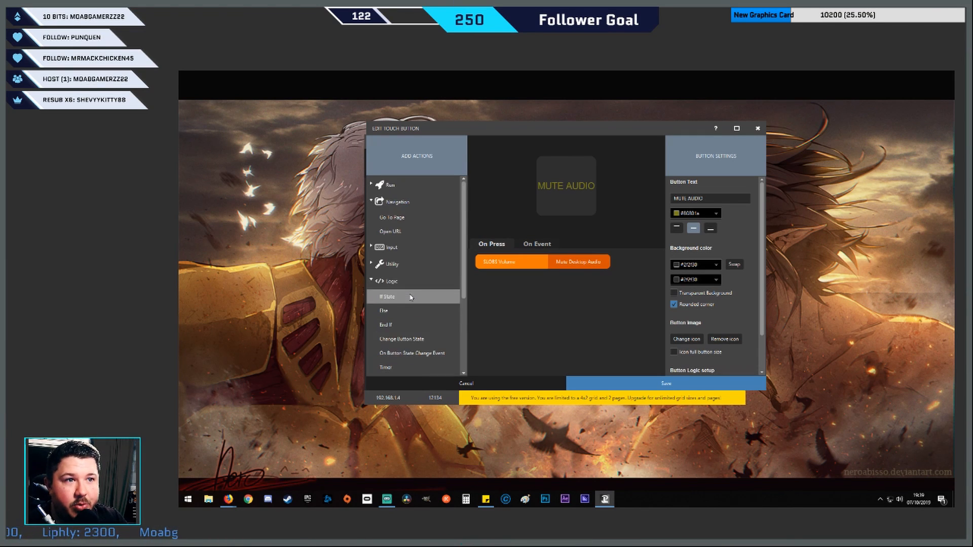
{"action": "left_click", "coordinate": [372, 282]}
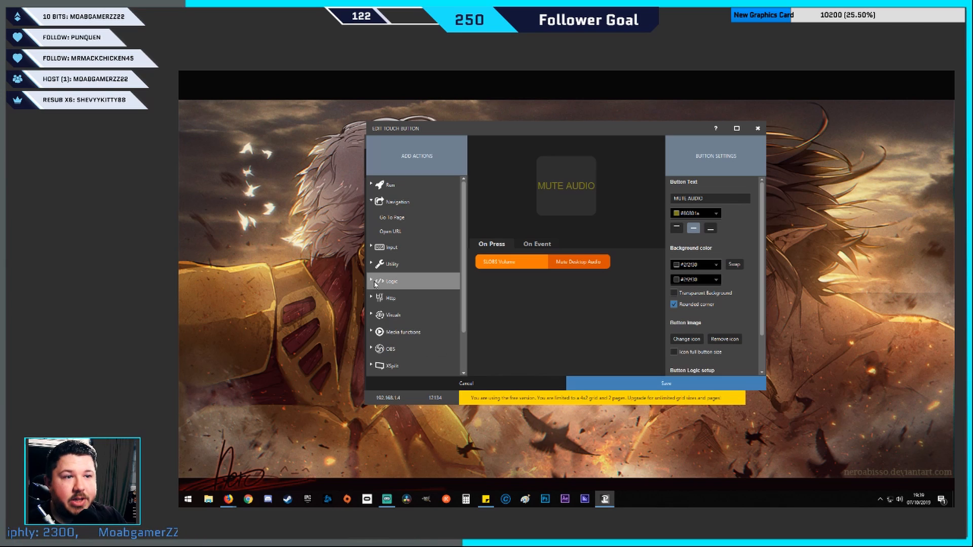
{"action": "left_click", "coordinate": [587, 381]}
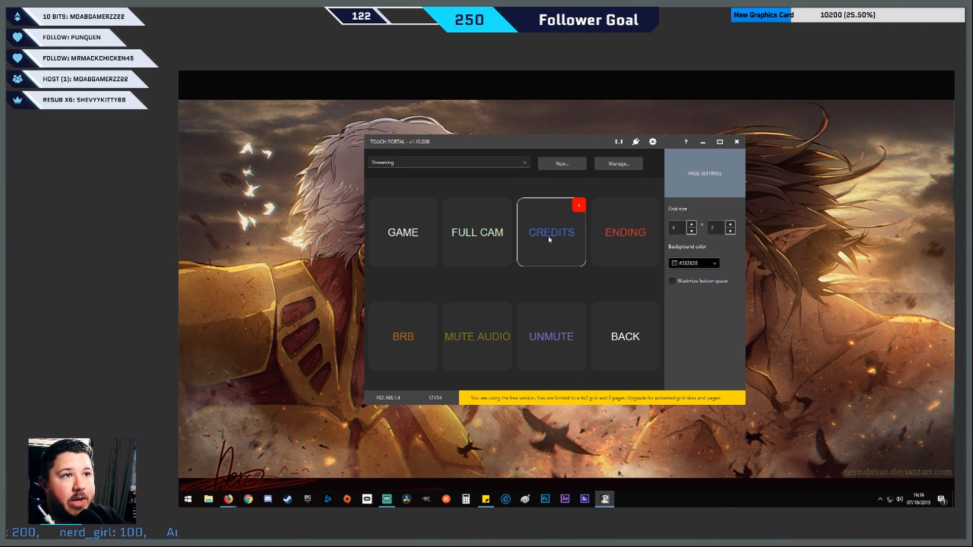
Return to the main page, open the first empty lower-row button, and review its Twitter, Twitch and Streamlabs OBS actions
{"action": "left_click", "coordinate": [445, 185]}
{"action": "left_click", "coordinate": [448, 163]}
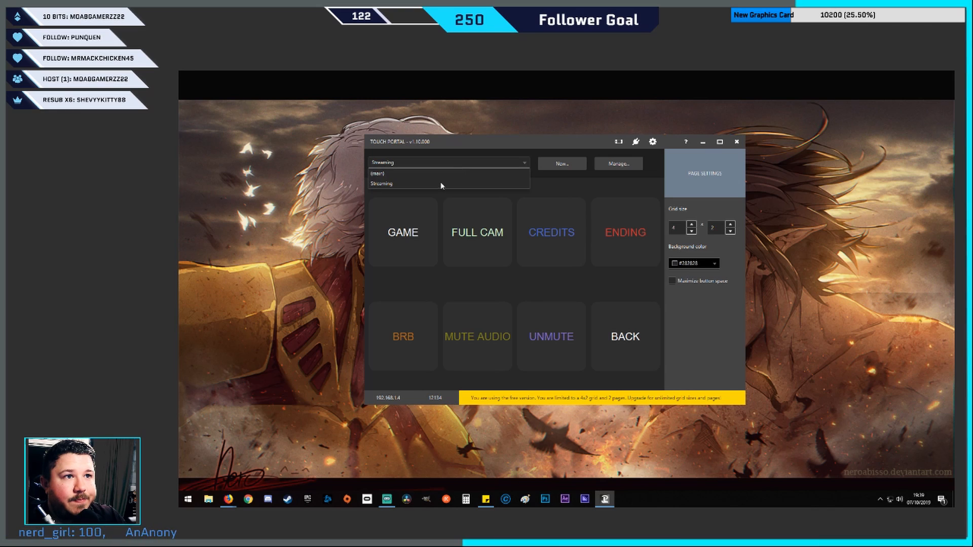
{"action": "left_click", "coordinate": [436, 174]}
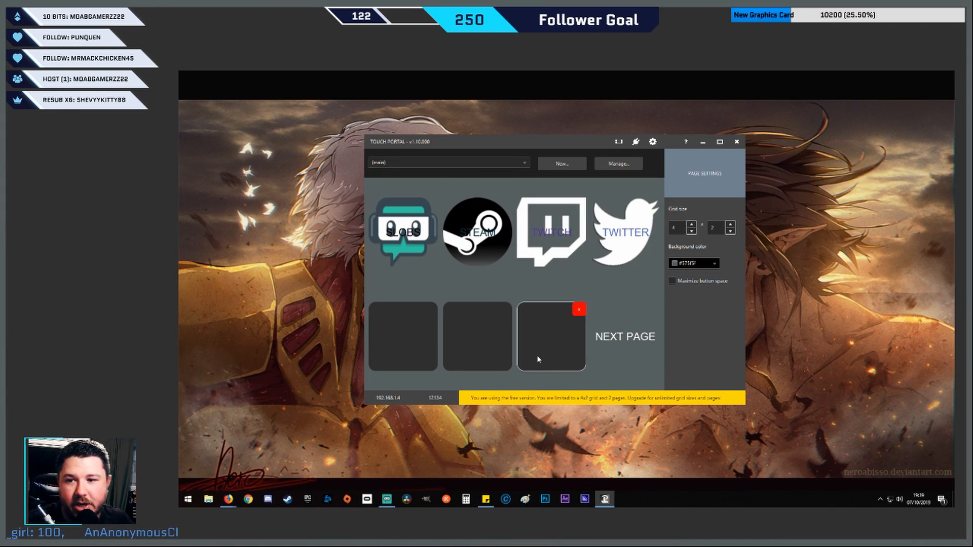
{"action": "left_click", "coordinate": [389, 340]}
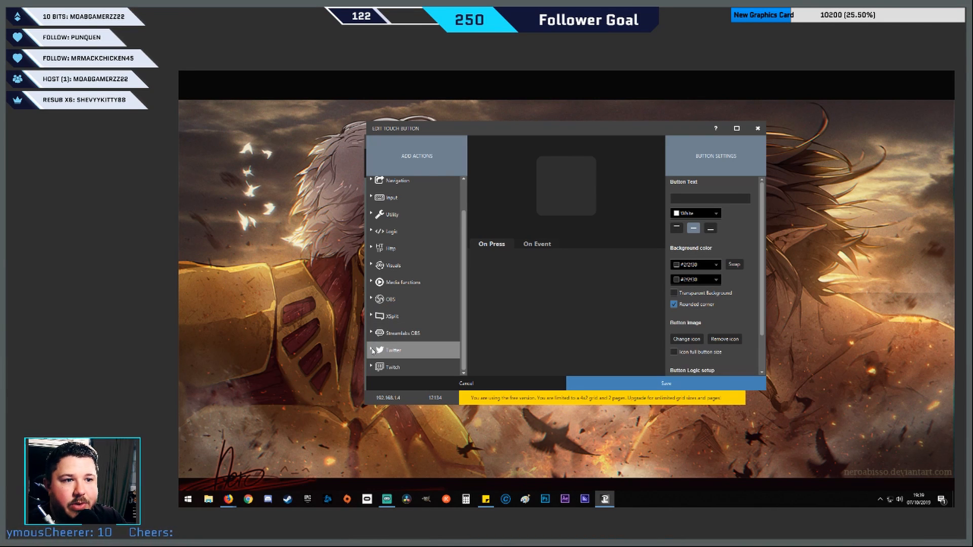
{"action": "left_click", "coordinate": [372, 350]}
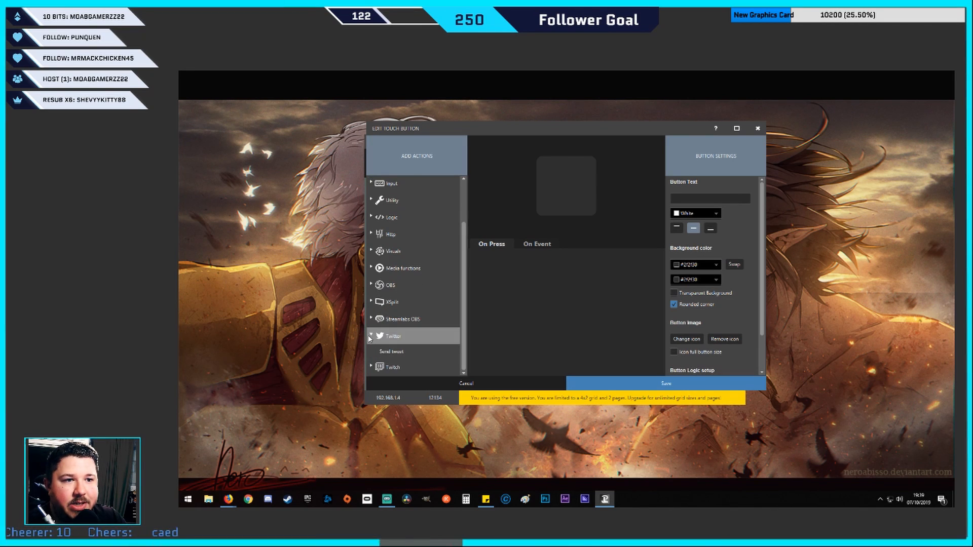
{"action": "left_click", "coordinate": [372, 368]}
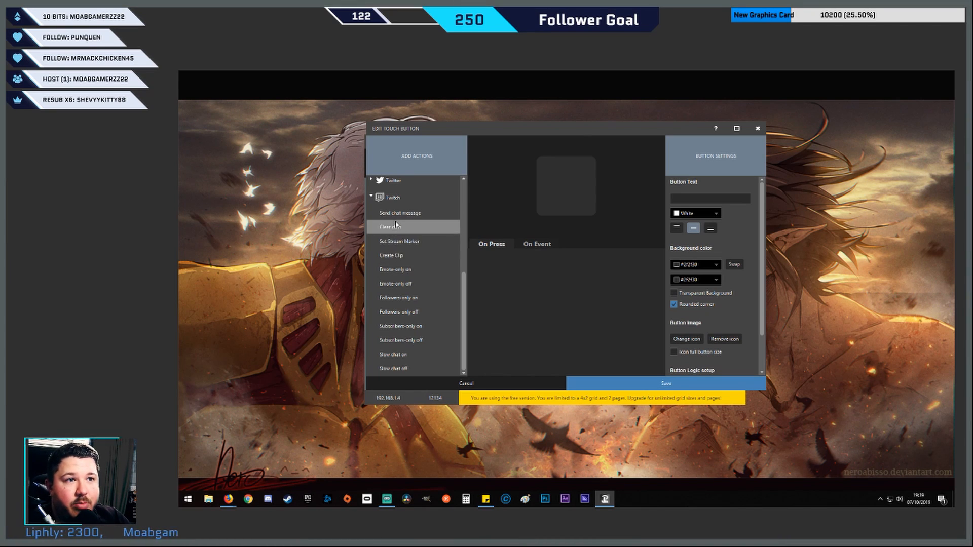
{"action": "left_click", "coordinate": [372, 199]}
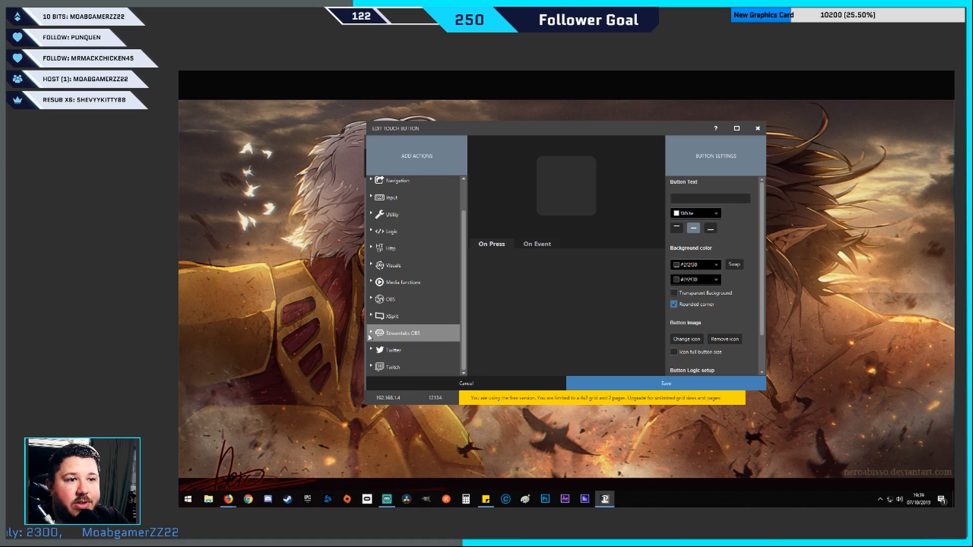
{"action": "left_click", "coordinate": [395, 330]}
{"action": "double_click", "coordinate": [447, 204]}
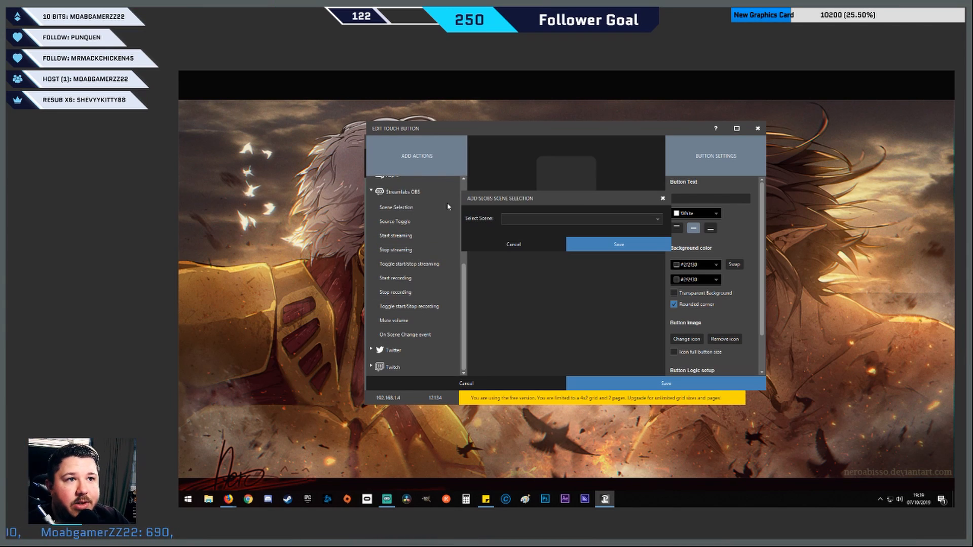
{"action": "left_click", "coordinate": [567, 219]}
{"action": "left_click", "coordinate": [535, 220]}
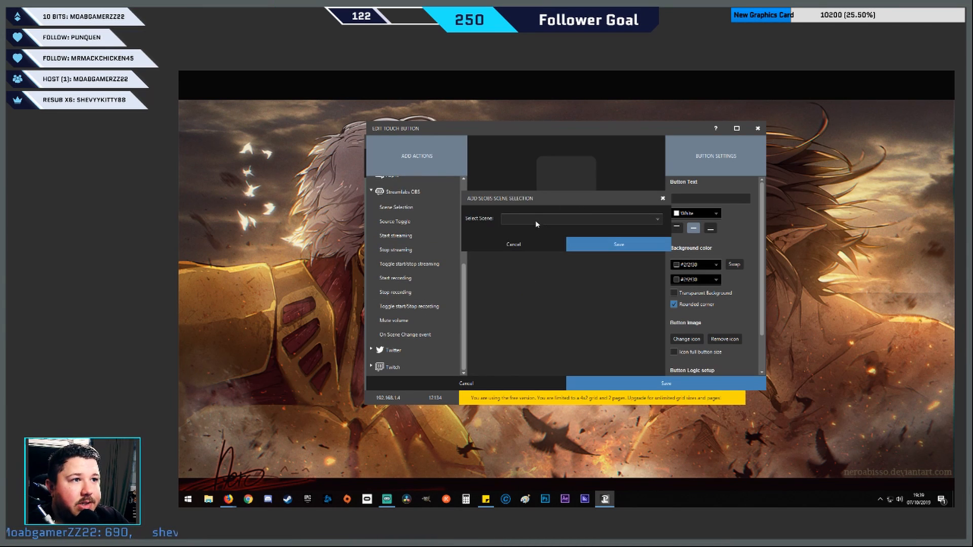
{"action": "left_click", "coordinate": [515, 244]}
Add a Streamlabs OBS Source Toggle action to the button for the Webcam source in the In Game scene
{"action": "double_click", "coordinate": [383, 222]}
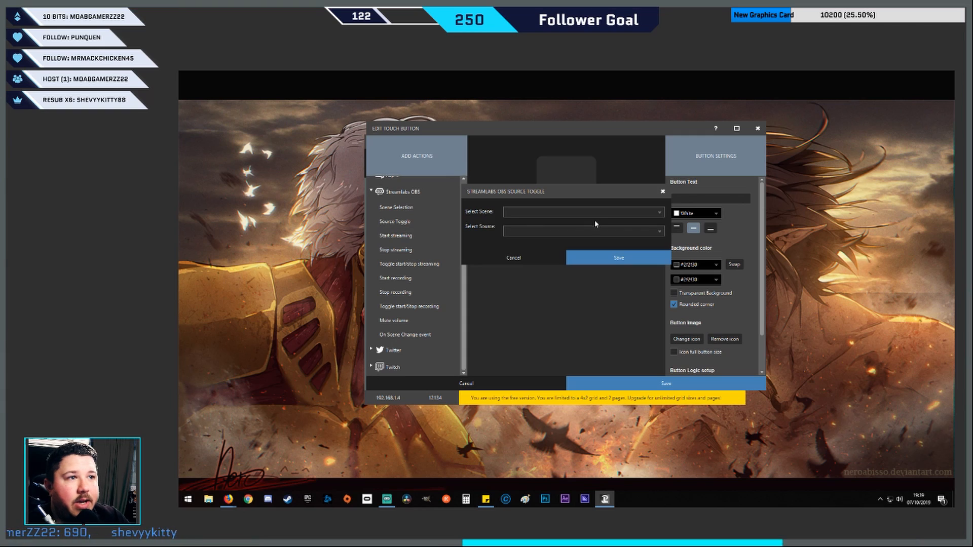
{"action": "left_click", "coordinate": [597, 212]}
{"action": "left_click", "coordinate": [538, 233]}
{"action": "left_click", "coordinate": [538, 230]}
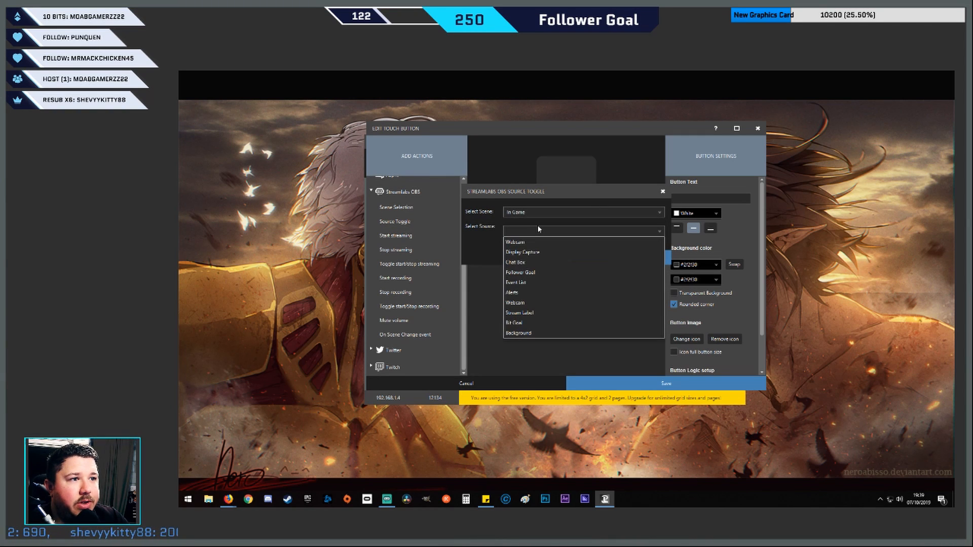
{"action": "left_click", "coordinate": [532, 243]}
{"action": "left_click", "coordinate": [593, 258]}
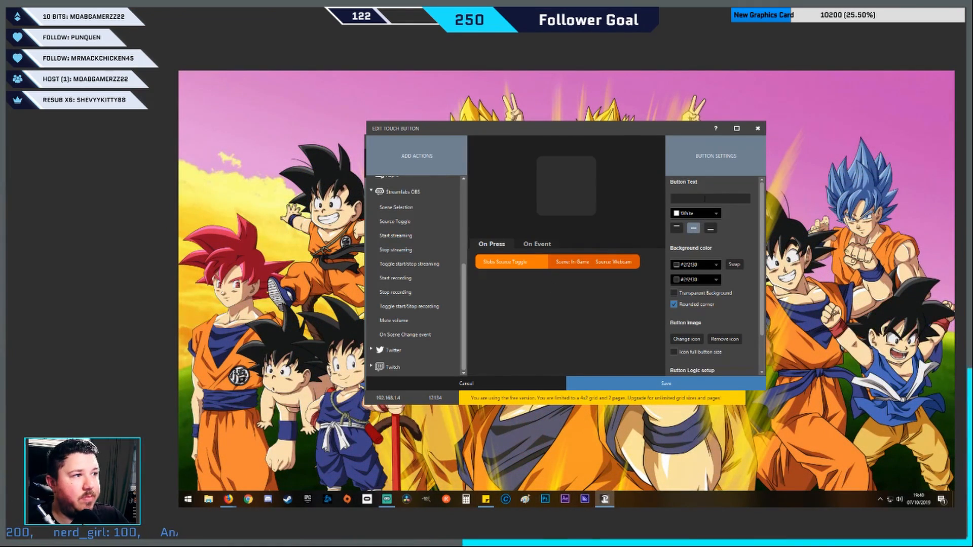
Label the button BIG CAM with a transparent background, save it, and move it to the slot beside NEXT PAGE
{"action": "left_click", "coordinate": [704, 198]}
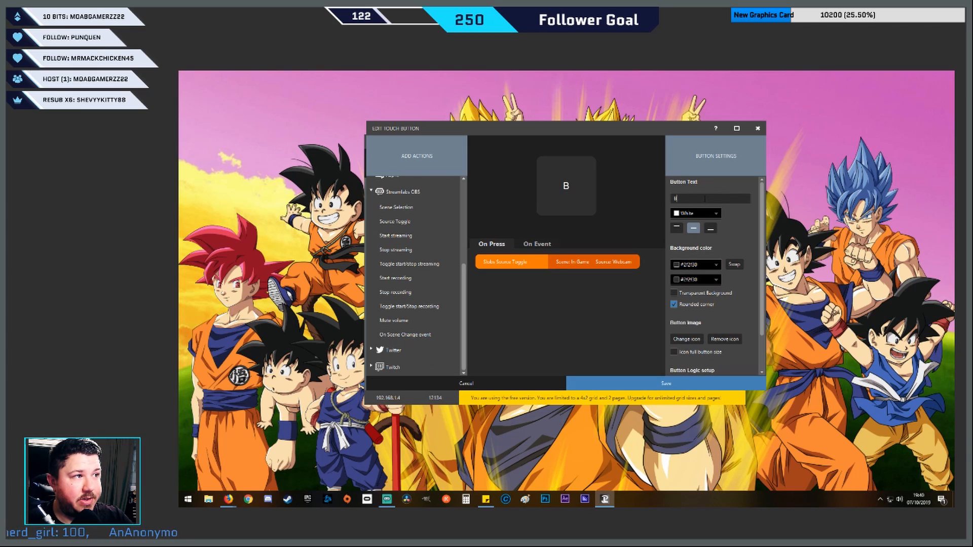
{"action": "type", "text": "BIG CAM"}
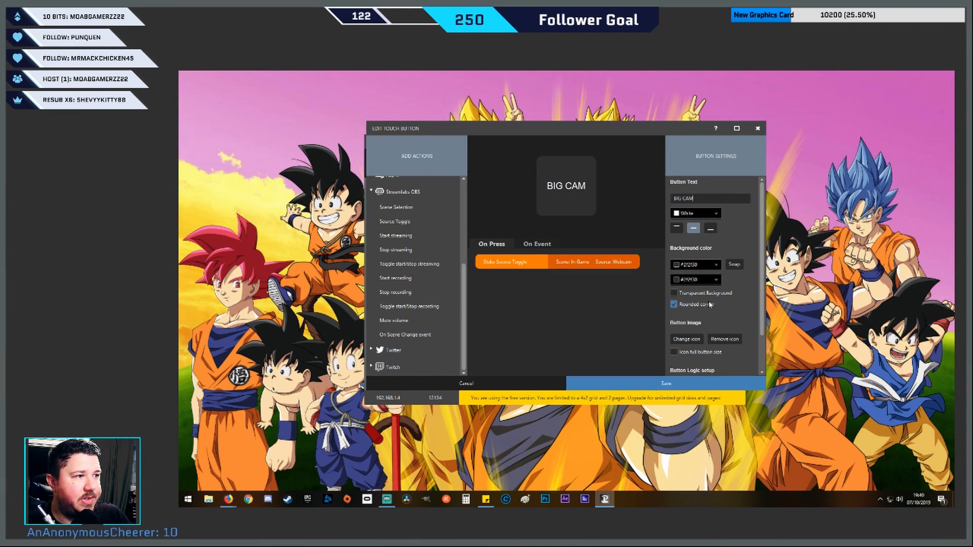
{"action": "left_click", "coordinate": [663, 383]}
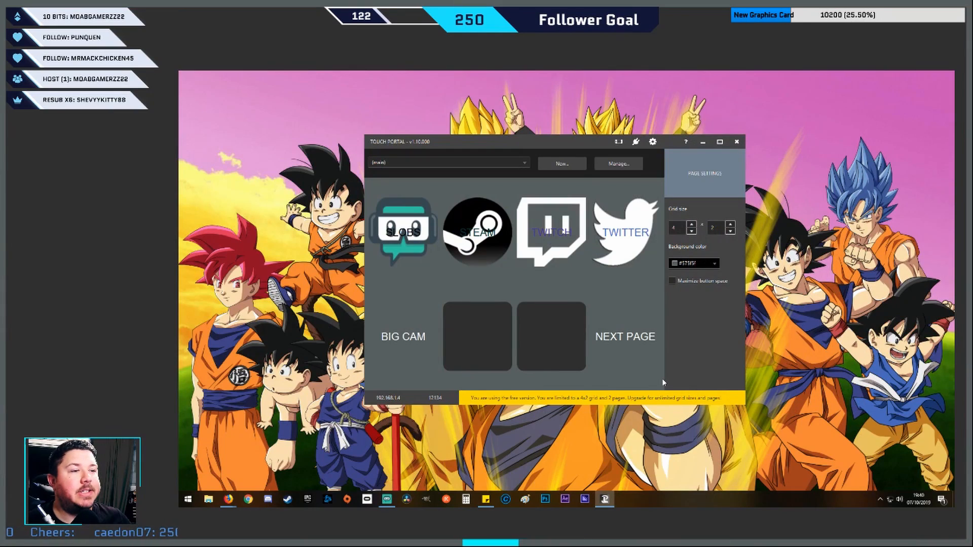
{"action": "left_click_drag", "start_coordinate": [405, 336], "coordinate": [540, 337]}
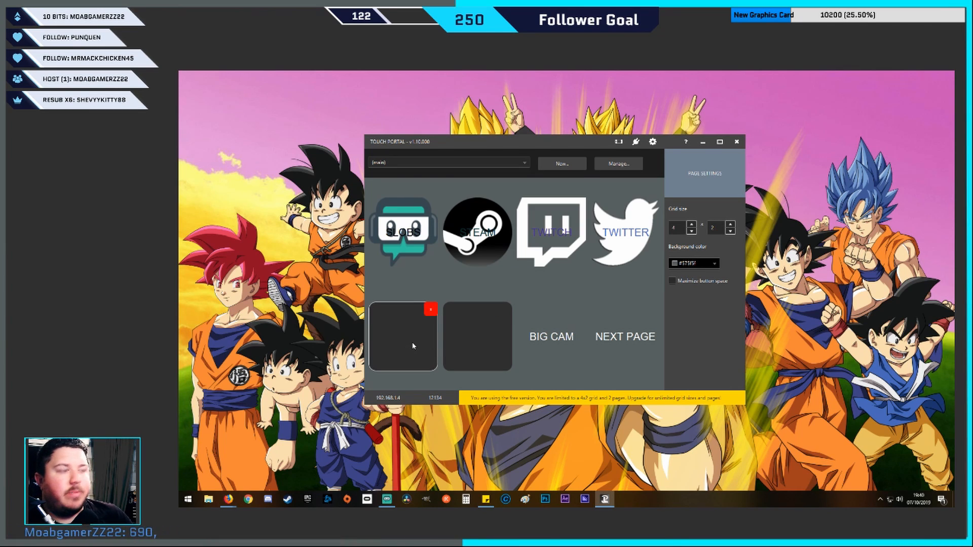
Give the first empty lower-row button a Play Audio action using scream_1.mp3 at 100% volume
{"action": "left_click", "coordinate": [414, 357]}
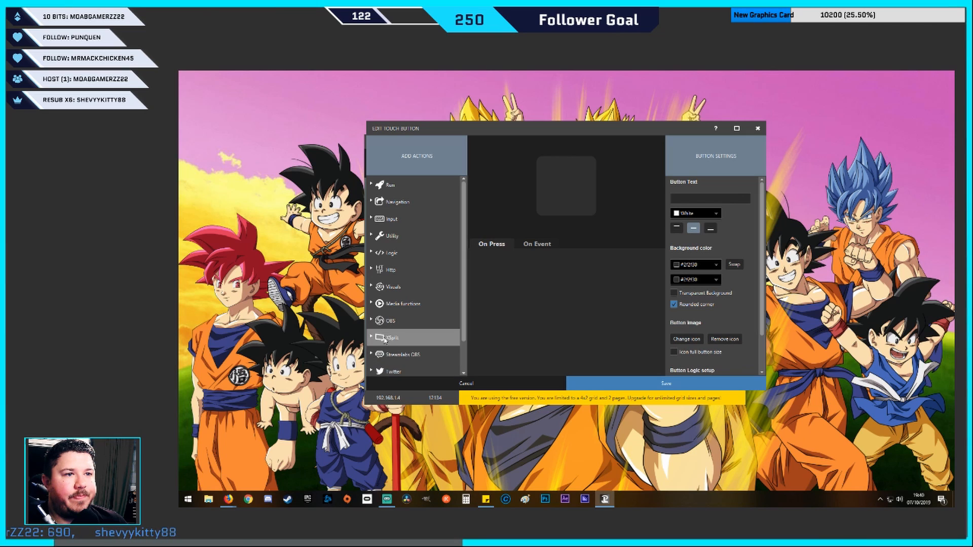
{"action": "left_click", "coordinate": [372, 305]}
{"action": "left_click_drag", "start_coordinate": [391, 319], "coordinate": [579, 234]}
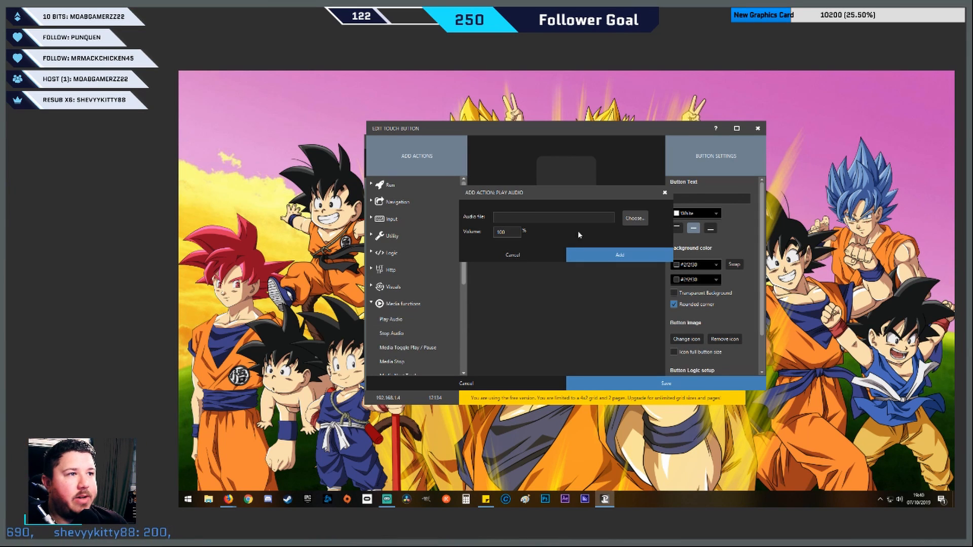
{"action": "left_click", "coordinate": [634, 219]}
{"action": "double_click", "coordinate": [652, 232]}
{"action": "double_click", "coordinate": [554, 260]}
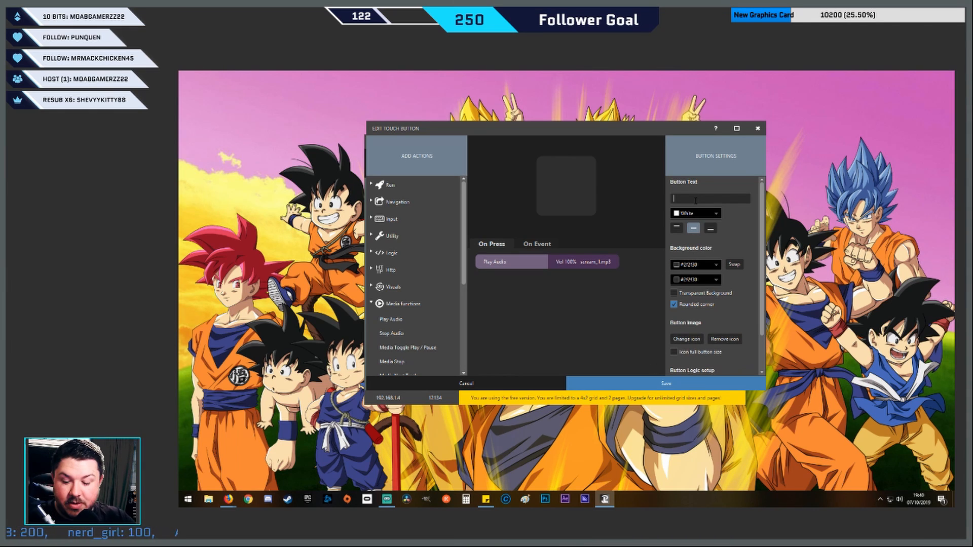
Label the button SCREAM with a transparent background, save it, and move it to the slot beside BIG CAM
{"action": "type", "text": "SCREANM"}
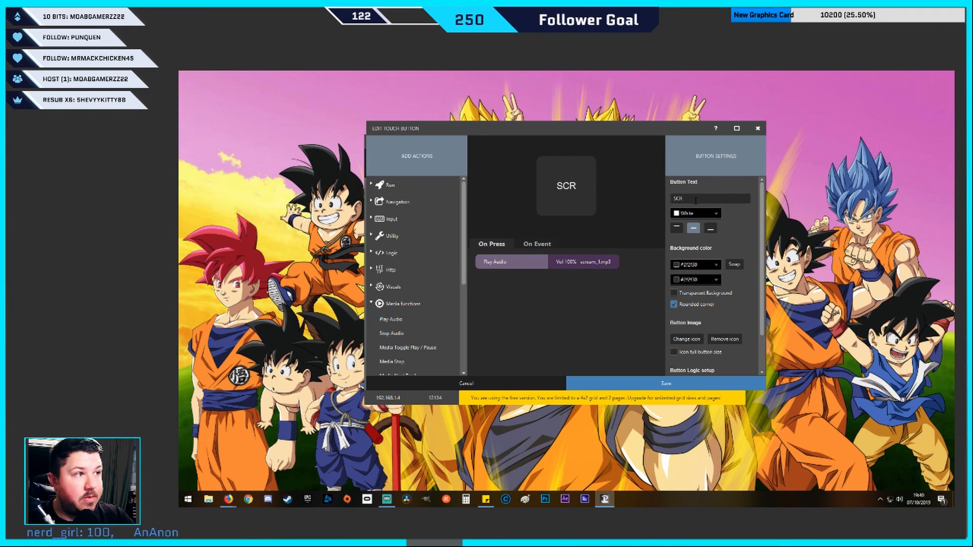
{"action": "key", "text": "BackSpace"}
{"action": "key", "text": "BackSpace"}
{"action": "type", "text": "M"}
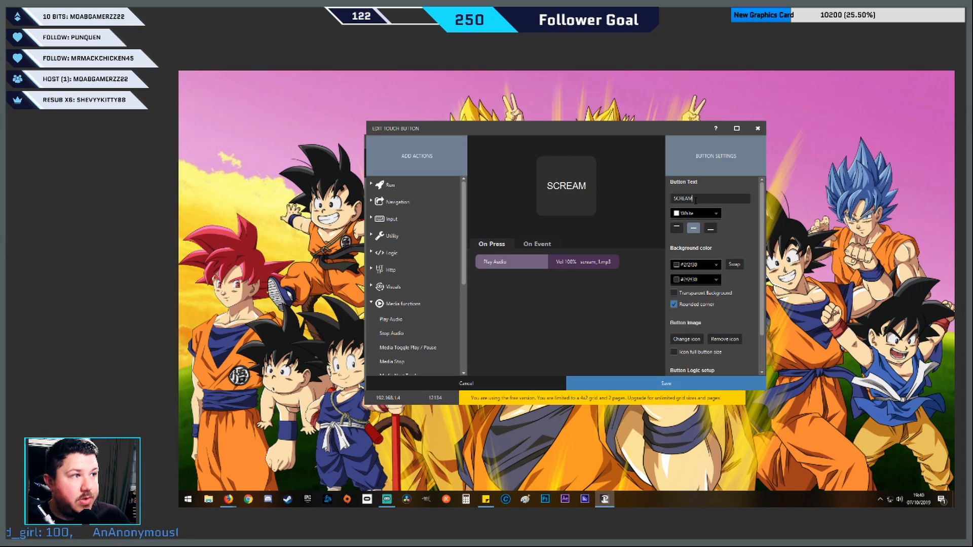
{"action": "left_click", "coordinate": [682, 294]}
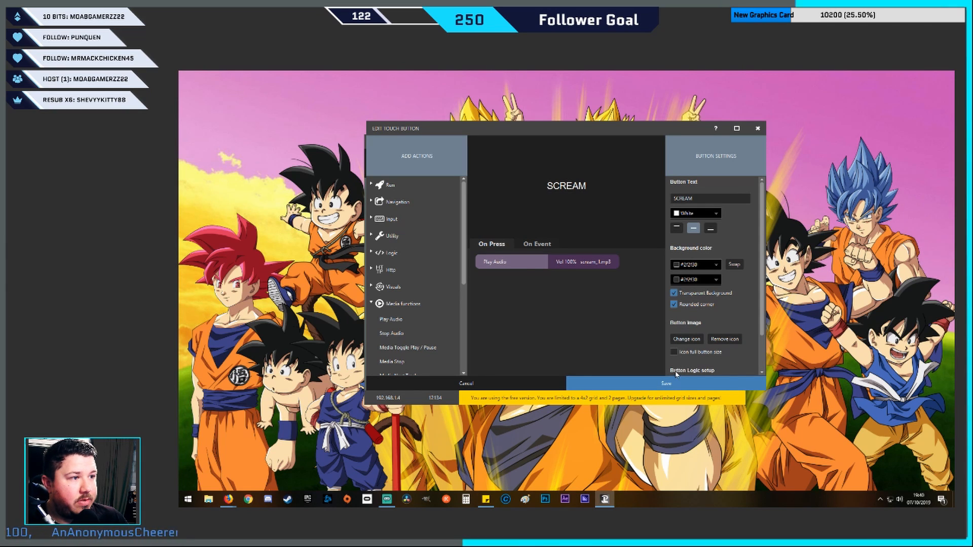
{"action": "left_click", "coordinate": [673, 383]}
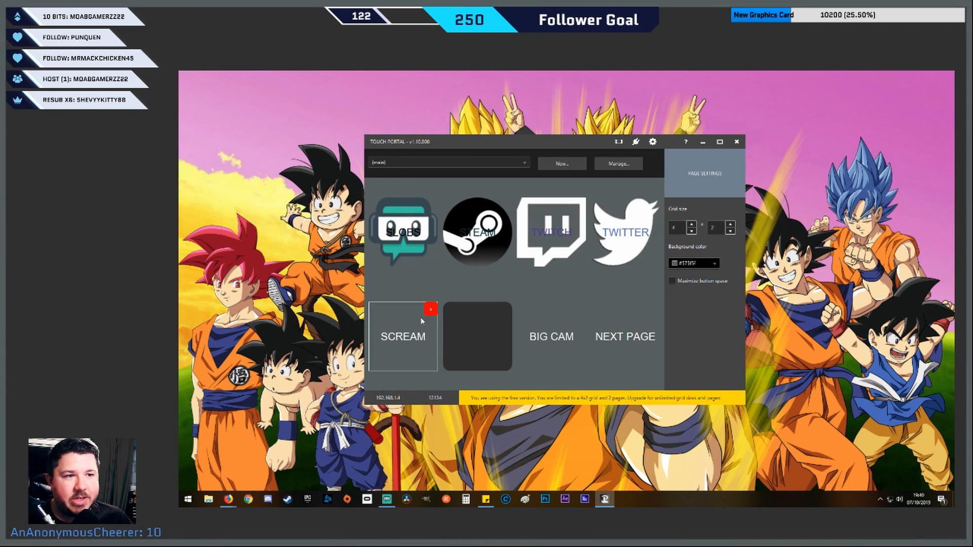
{"action": "left_click_drag", "start_coordinate": [474, 332], "coordinate": [475, 335]}
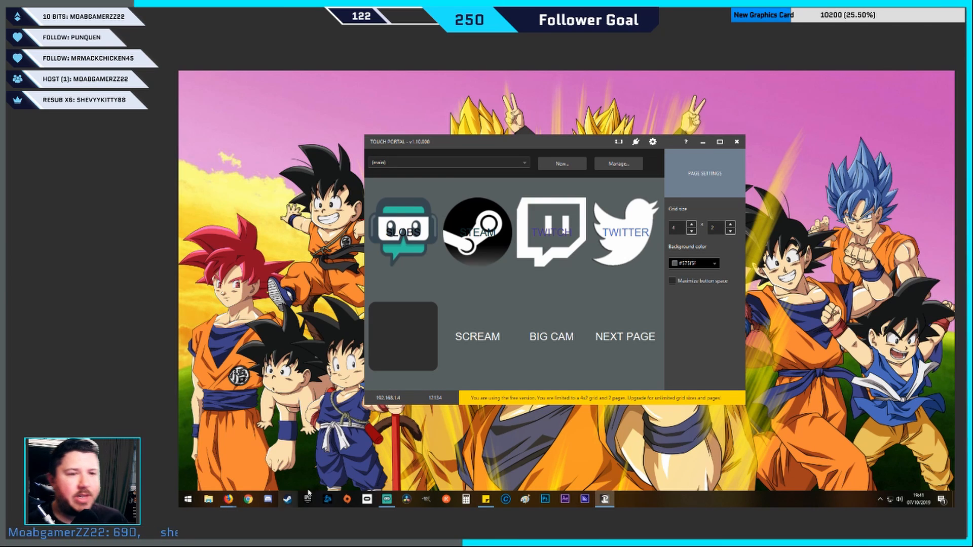
Examine the available action categories for the remaining empty lower-row button, including Media functions, Visuals, Utility, Input, Navigation and Run, without adding any
{"action": "left_click", "coordinate": [412, 333]}
{"action": "left_click", "coordinate": [371, 305]}
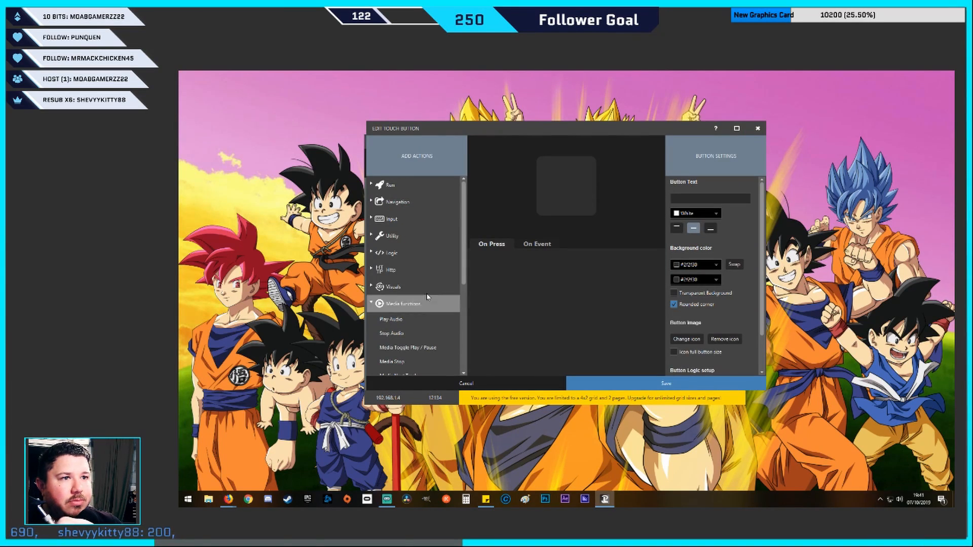
{"action": "left_click", "coordinate": [370, 304]}
{"action": "left_click", "coordinate": [371, 287]}
{"action": "left_click", "coordinate": [371, 287]}
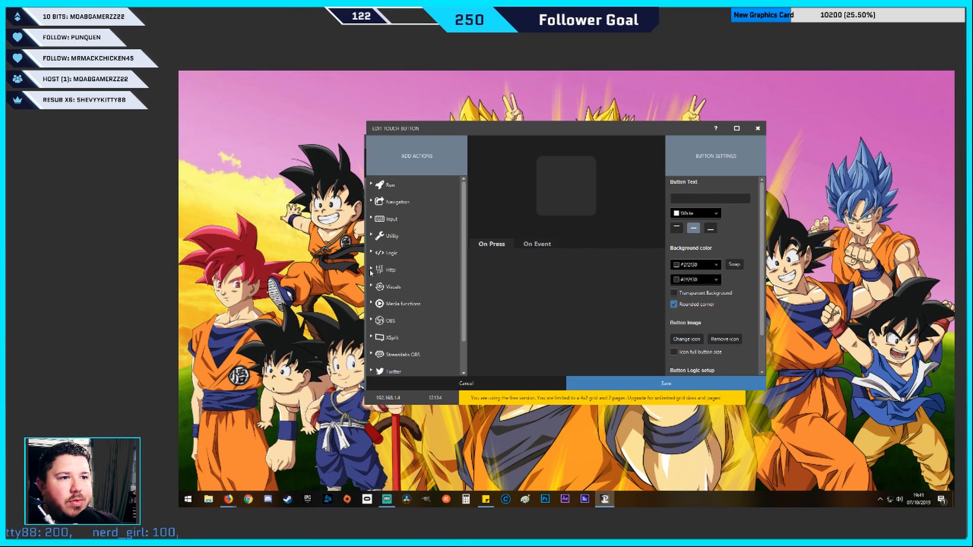
{"action": "left_click", "coordinate": [372, 236]}
{"action": "left_click", "coordinate": [372, 236]}
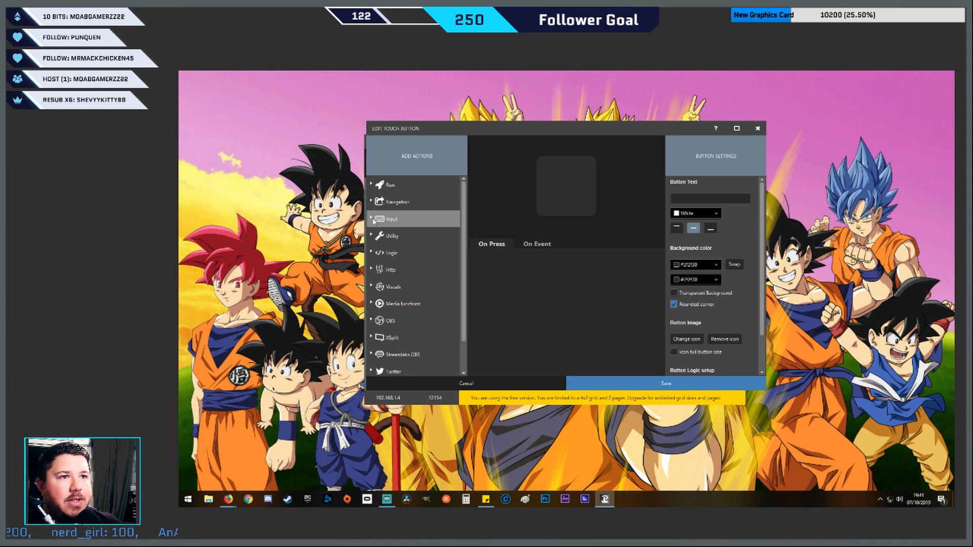
{"action": "left_click", "coordinate": [371, 219]}
{"action": "left_click", "coordinate": [371, 219]}
{"action": "left_click", "coordinate": [370, 201]}
{"action": "left_click", "coordinate": [370, 202]}
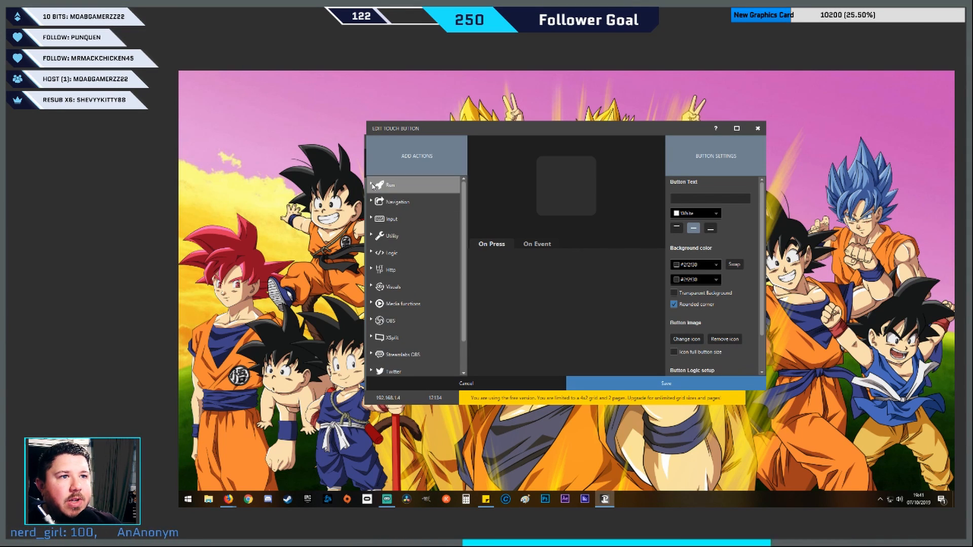
{"action": "left_click", "coordinate": [370, 187]}
{"action": "left_click", "coordinate": [370, 192]}
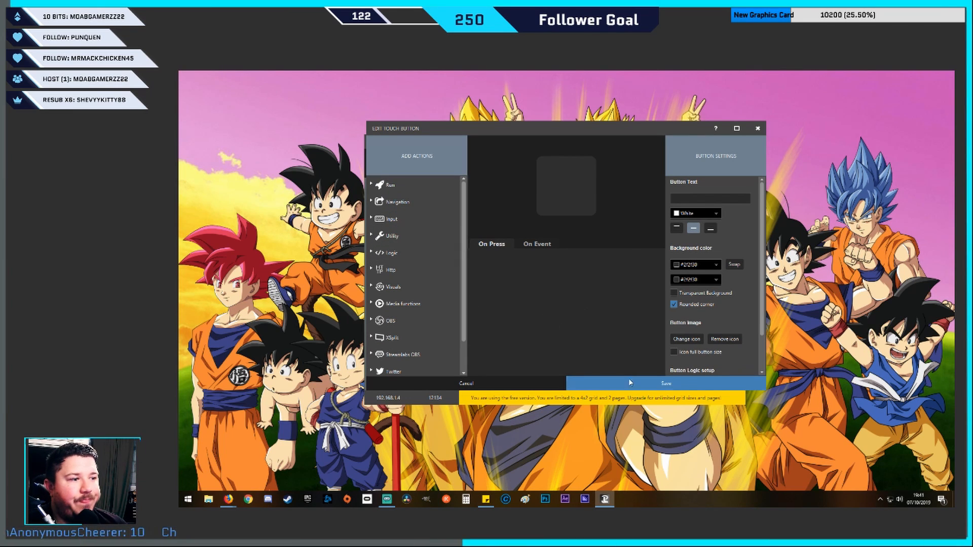
{"action": "left_click", "coordinate": [535, 381]}
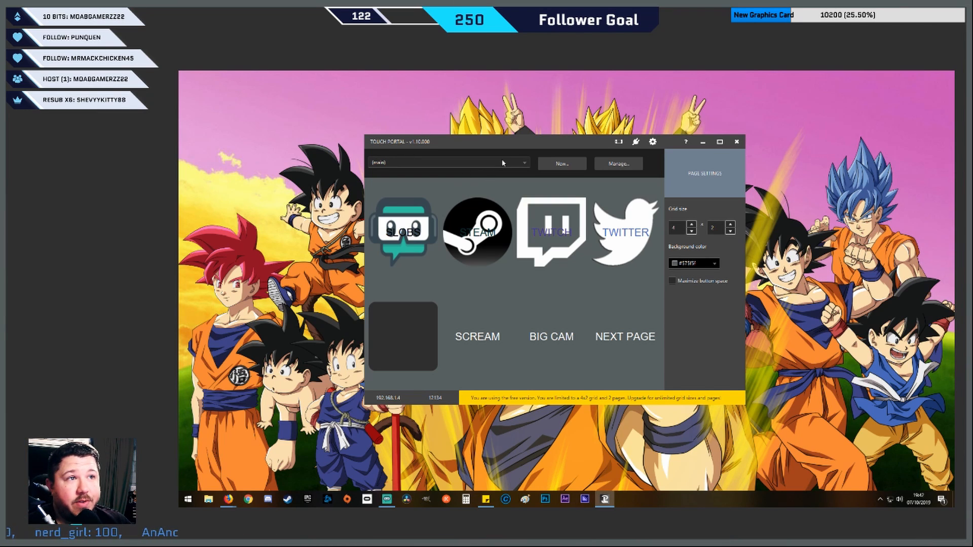
Display the Streaming page to review its buttons, and return to the (main) page
{"action": "left_click", "coordinate": [441, 163]}
{"action": "left_click", "coordinate": [441, 171]}
{"action": "left_click", "coordinate": [445, 163]}
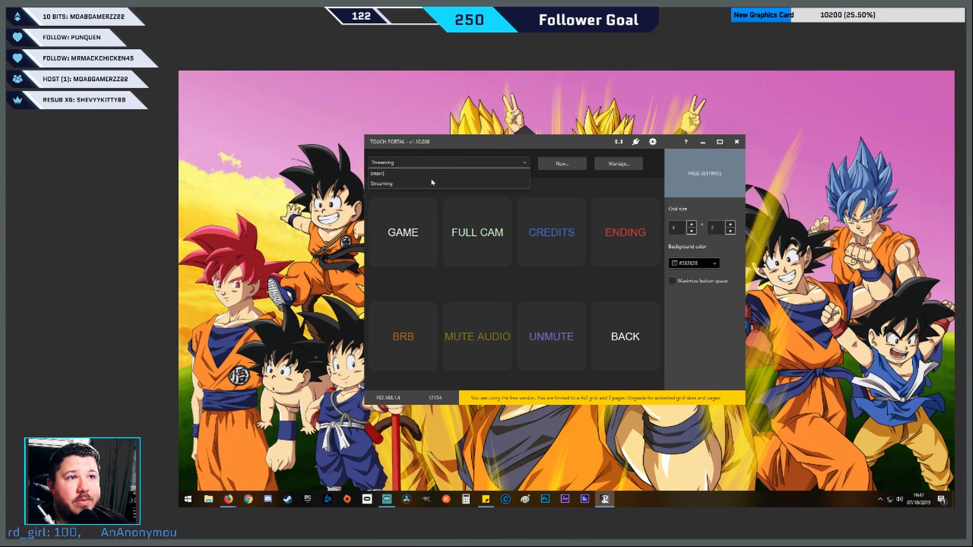
{"action": "left_click", "coordinate": [434, 174]}
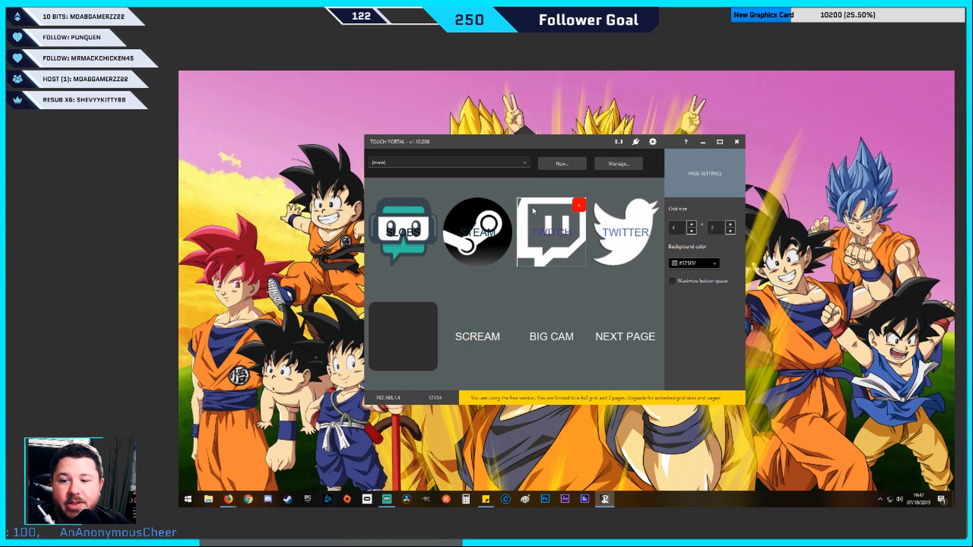